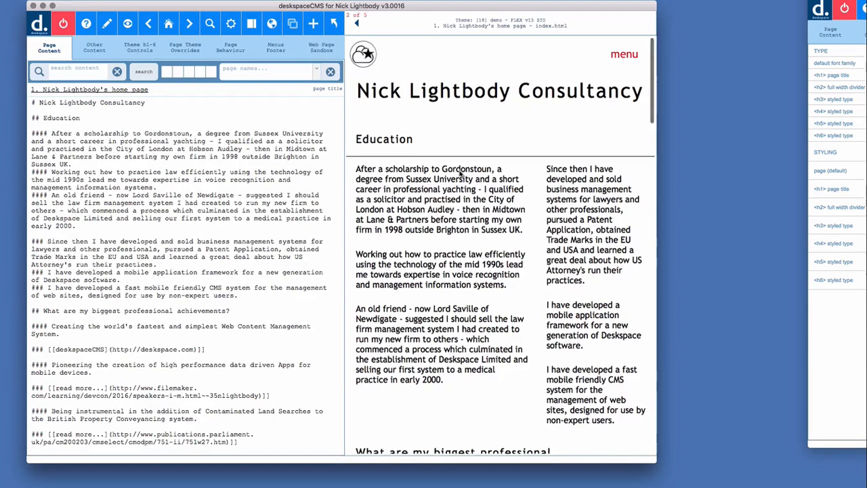
Look through the whole home page preview, from the Education section to the footer and back.
scroll(459, 174, "down", 5)
scroll(460, 174, "down", 10)
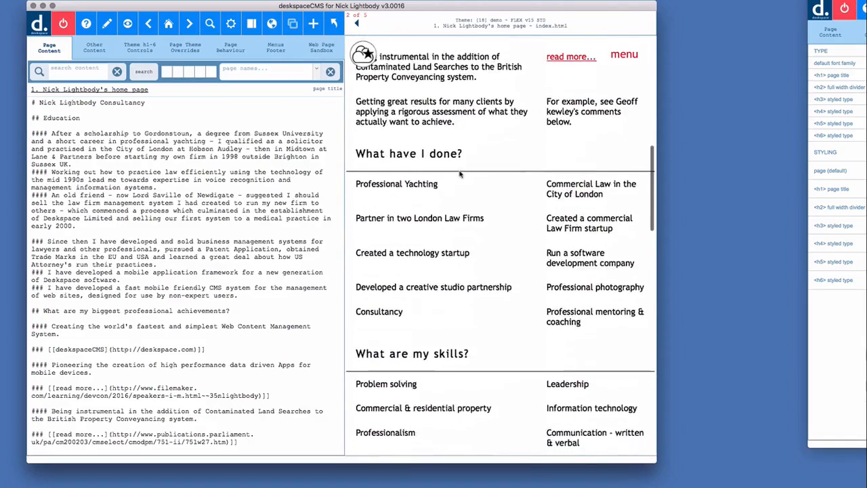
scroll(459, 174, "down", 15)
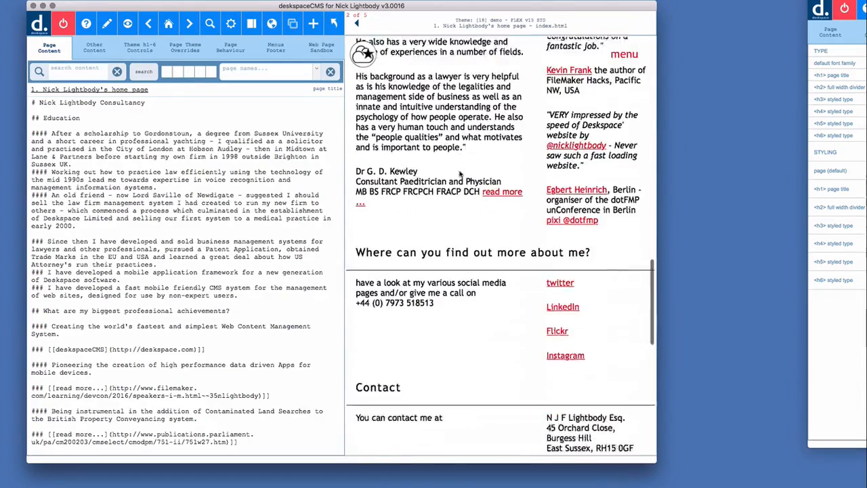
scroll(459, 175, "down", 10)
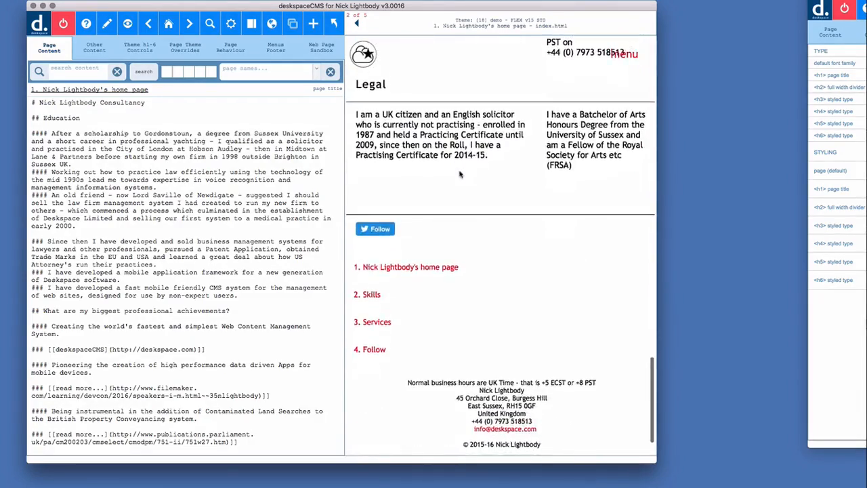
scroll(459, 175, "up", 20)
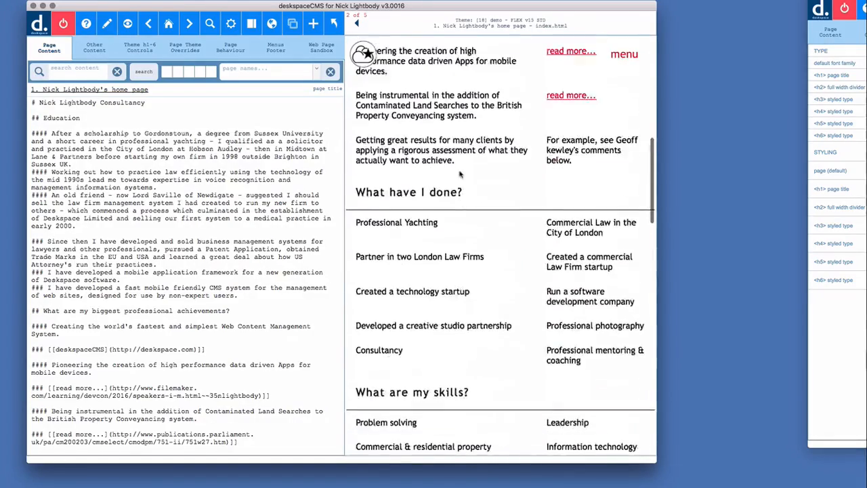
scroll(459, 175, "up", 10)
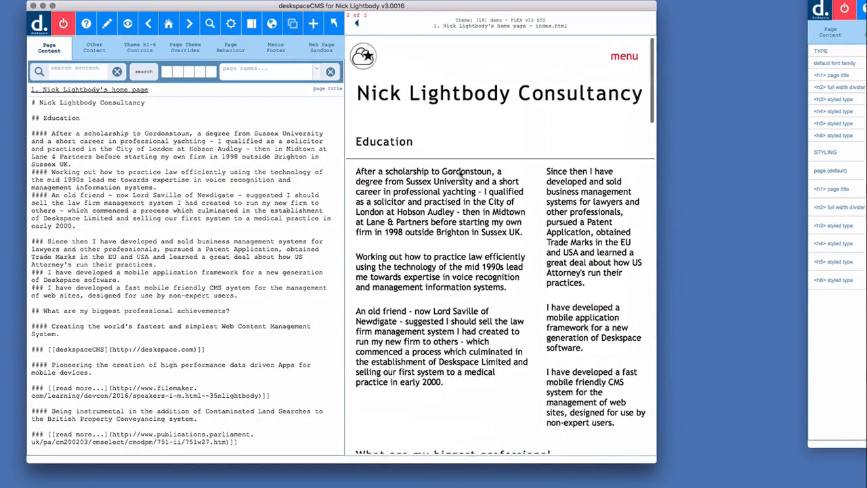
scroll(459, 174, "down", 10)
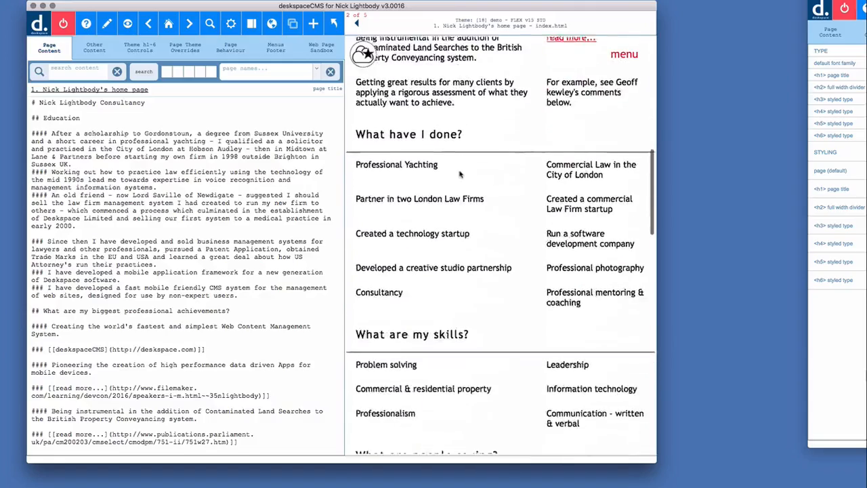
scroll(459, 175, "down", 8)
scroll(459, 175, "up", 8)
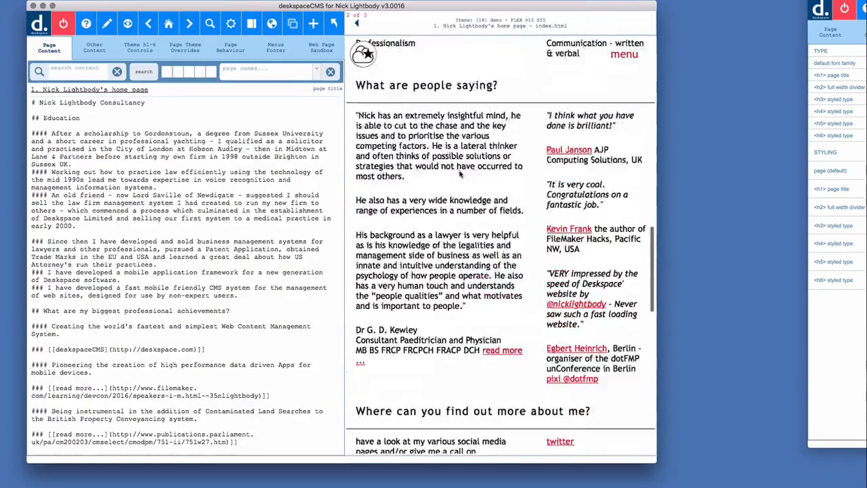
scroll(459, 175, "up", 10)
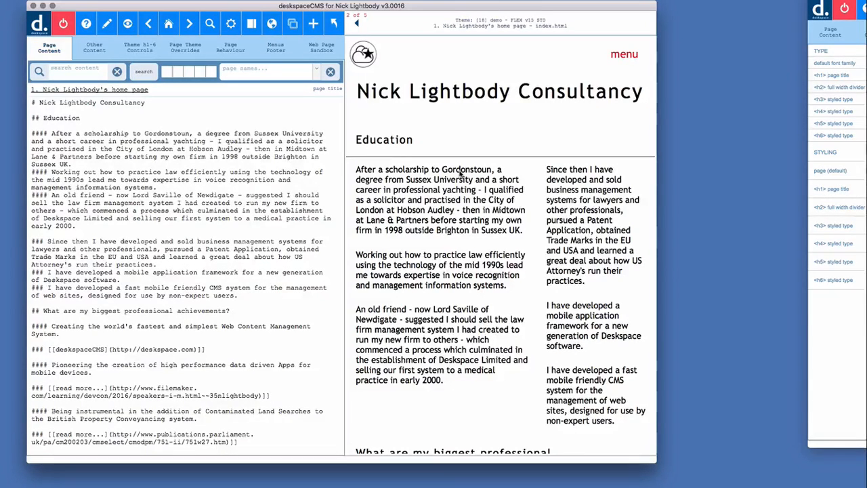
Append [[Imge](background.jpg)]] to the home page's main heading line and enlarge the window to widen the page preview.
left_click(156, 107)
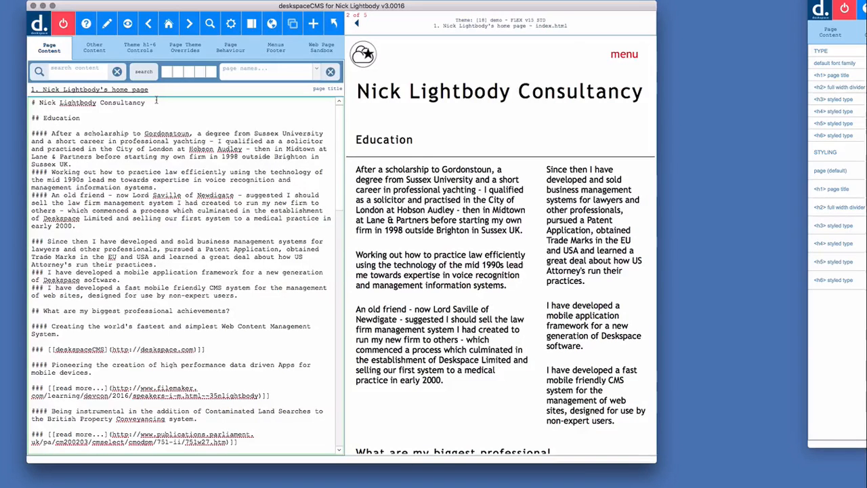
type("[[img](background.jpg)]]")
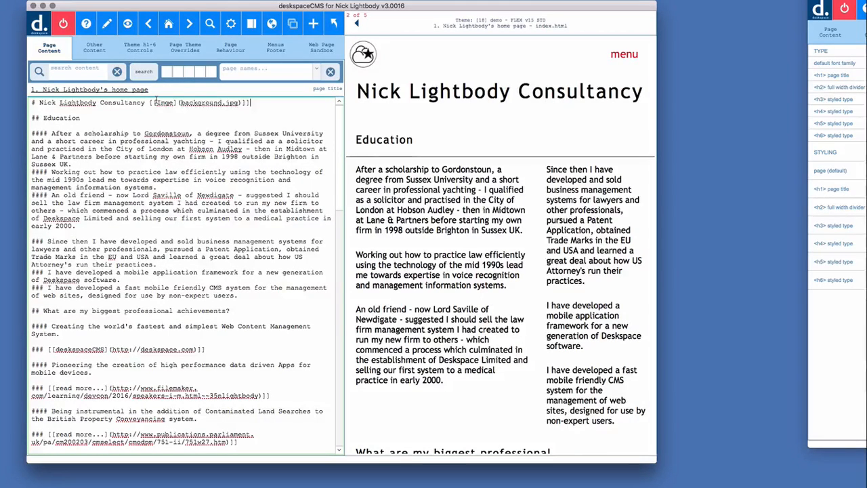
left_click(363, 166)
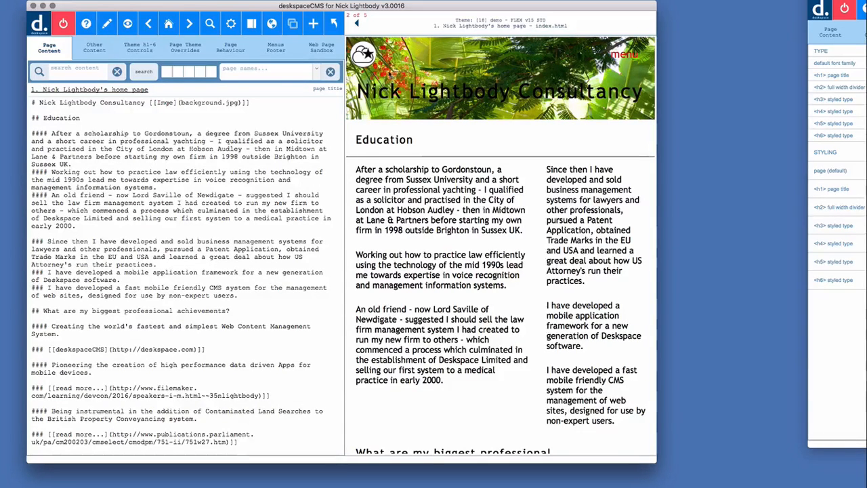
left_click_drag(365, 10, 341, 11)
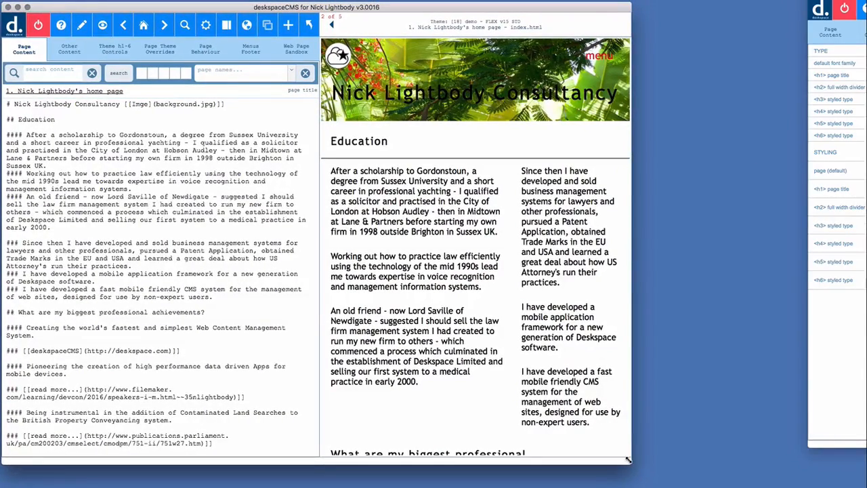
left_click_drag(629, 462, 691, 476)
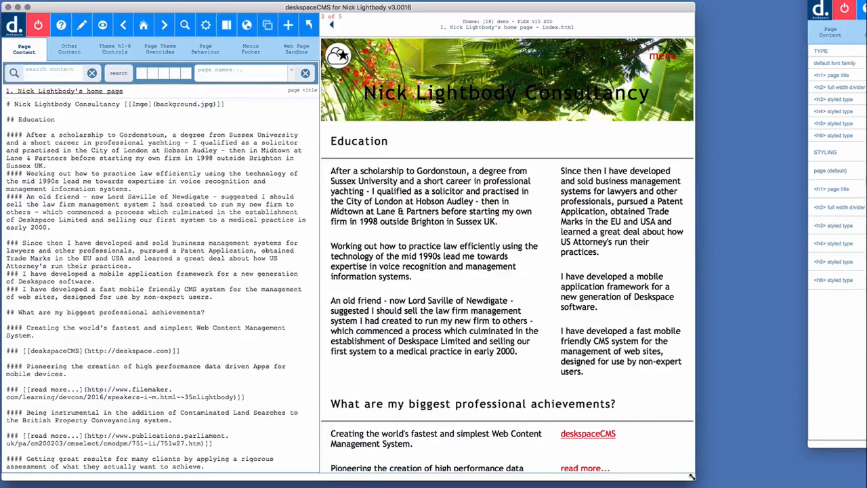
Set the type color of the theme's <h1> page title to White.
left_click(113, 53)
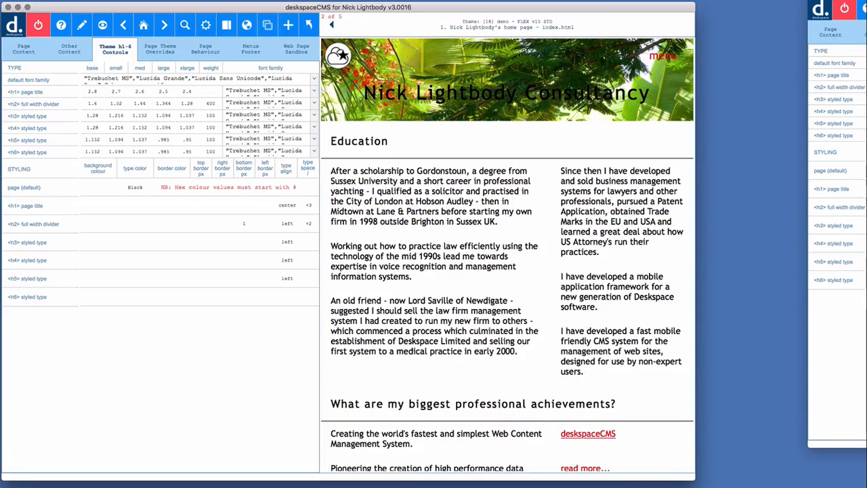
left_click(136, 206)
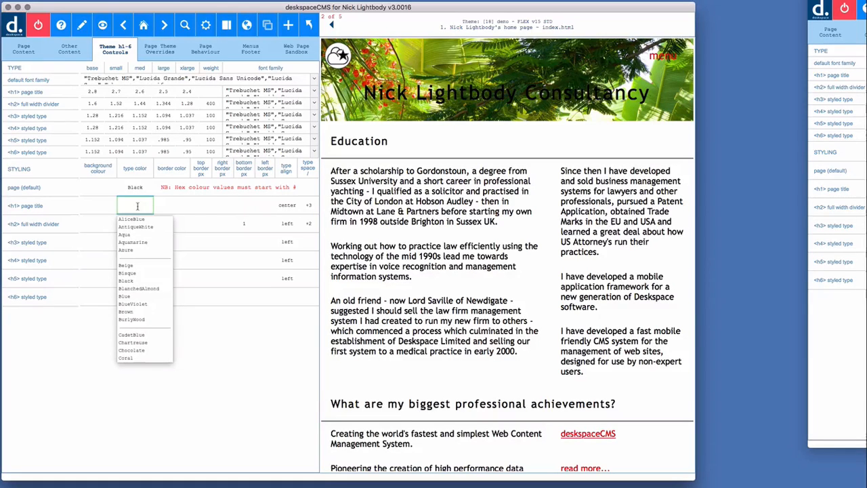
key("Up")
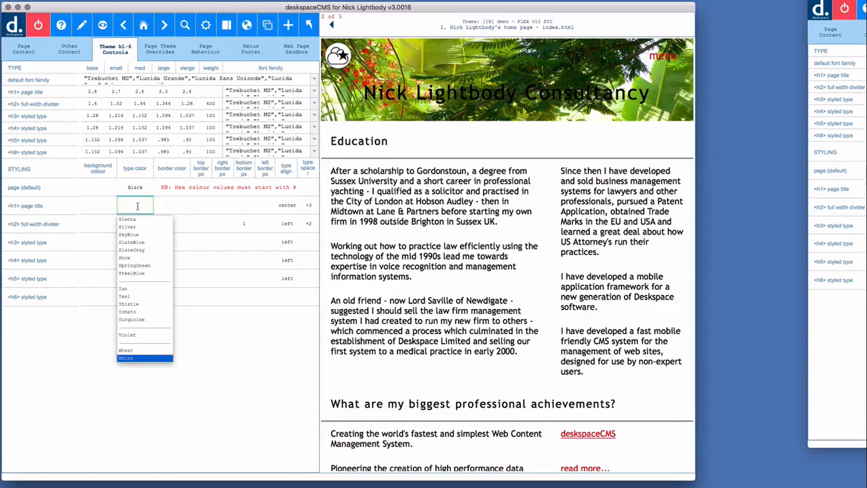
key("Escape")
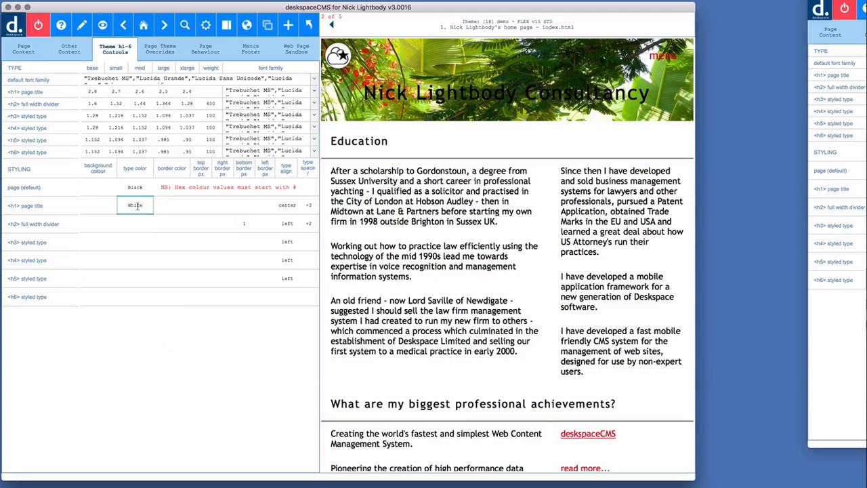
left_click(178, 329)
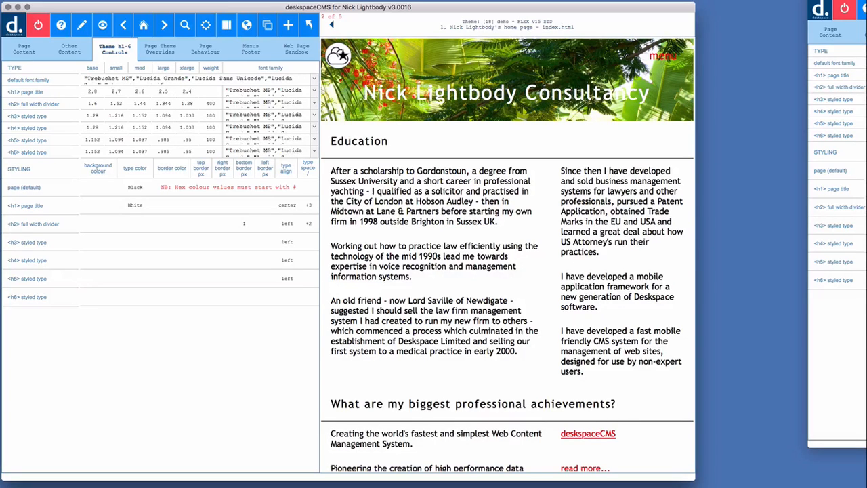
Sample the red flower, a dark green area and a yellow-green leaf in the banner image to read their RGB values.
left_click_drag(846, 0, 777, 8)
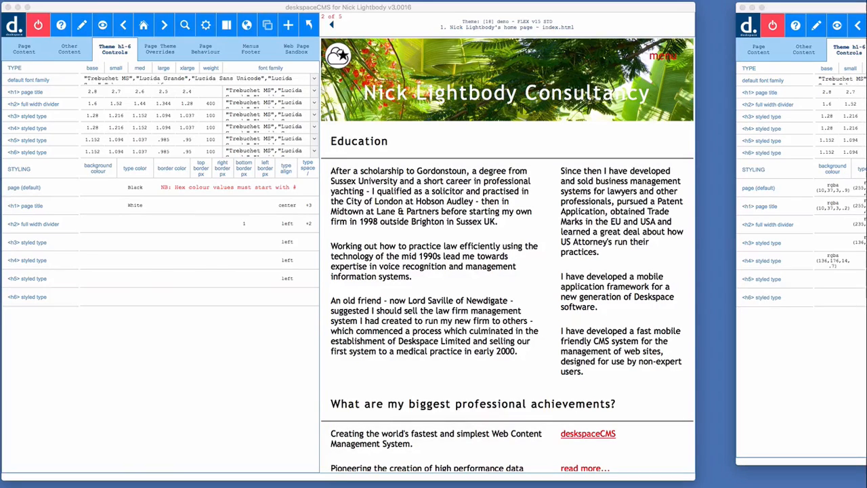
left_click_drag(91, 484, 80, 279)
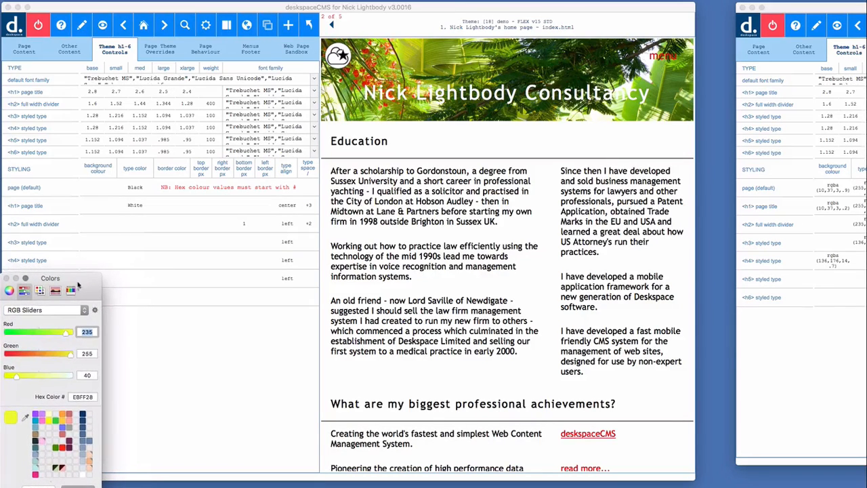
left_click(25, 418)
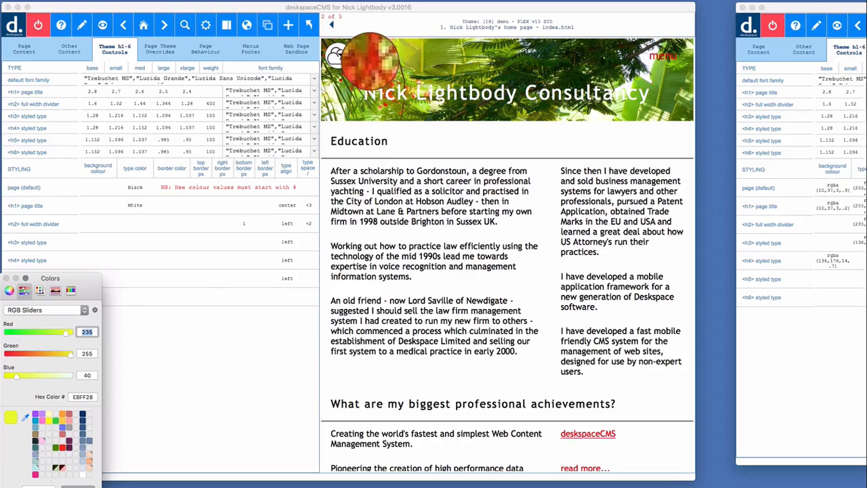
left_click(370, 61)
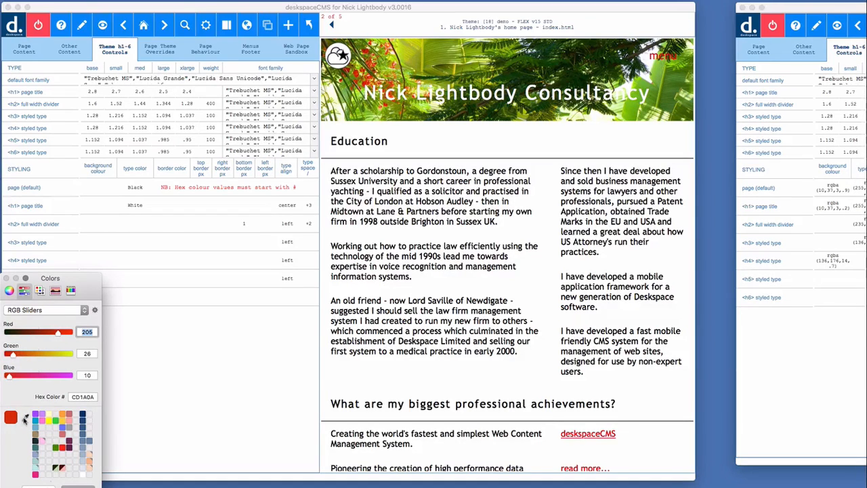
left_click_drag(18, 423, 567, 64)
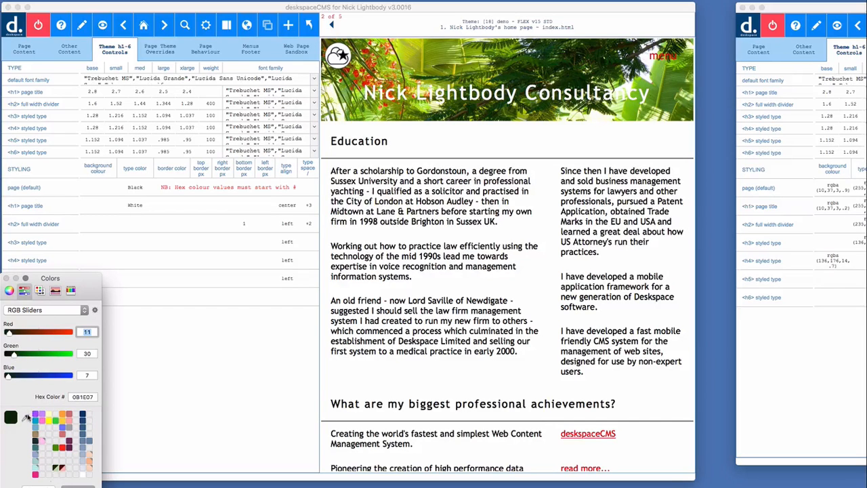
left_click(26, 418)
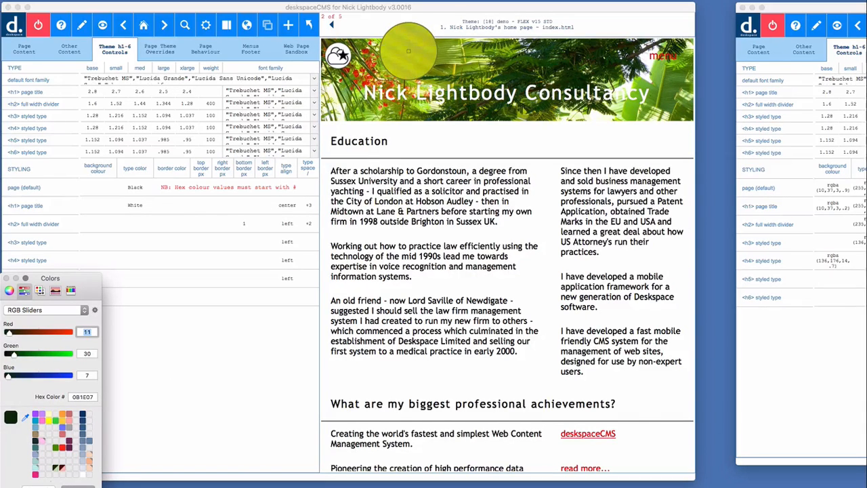
left_click(408, 52)
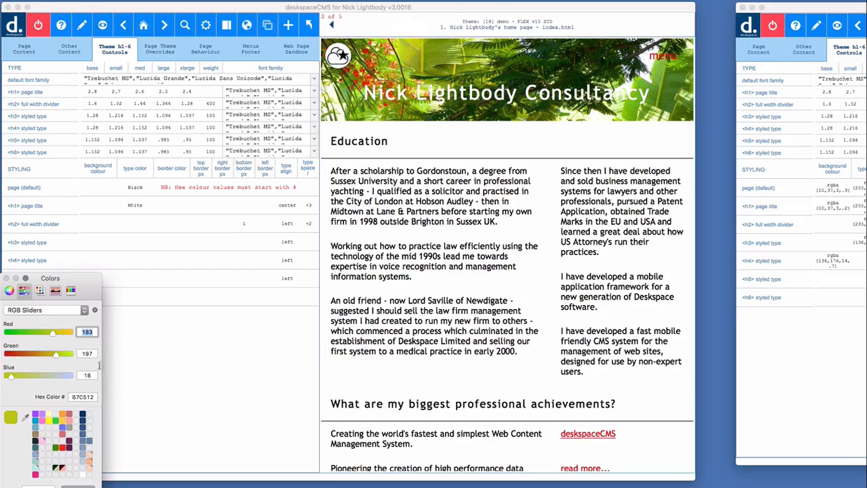
left_click_drag(85, 282, 41, 487)
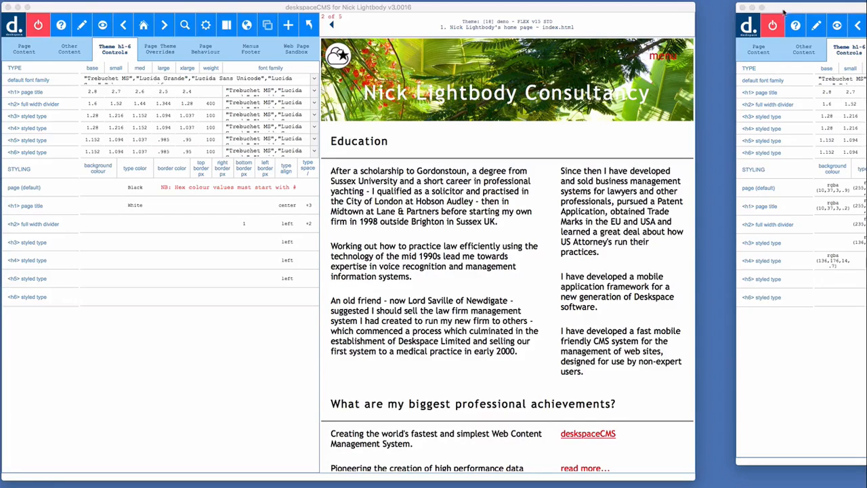
Copy the default page background colour rgba(10,37,3,.9) from the second site's theme into this theme's default page background.
left_click_drag(784, 11, 755, 16)
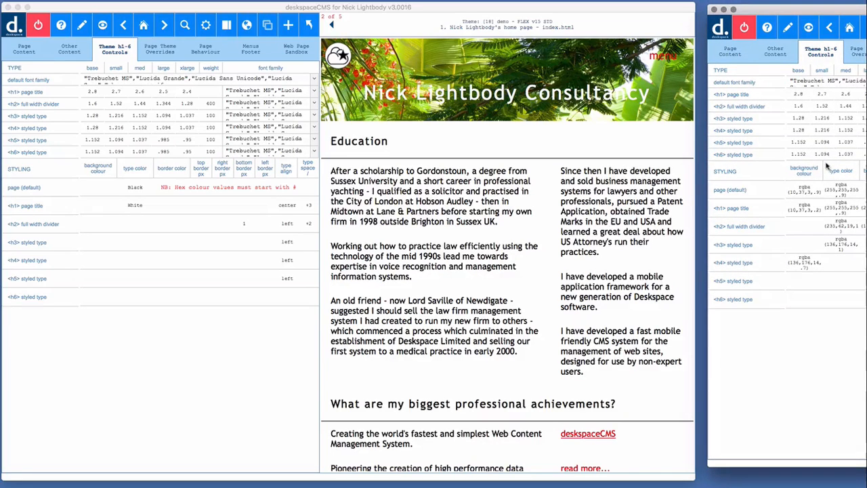
left_click(804, 191)
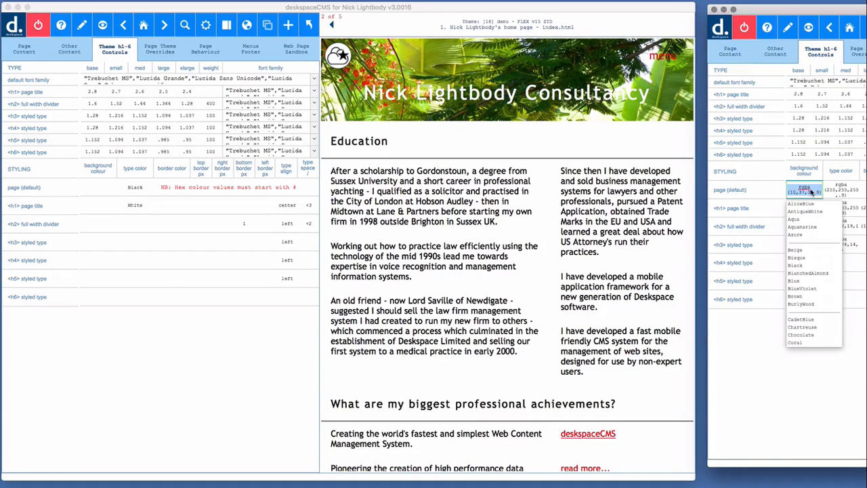
key("super+c")
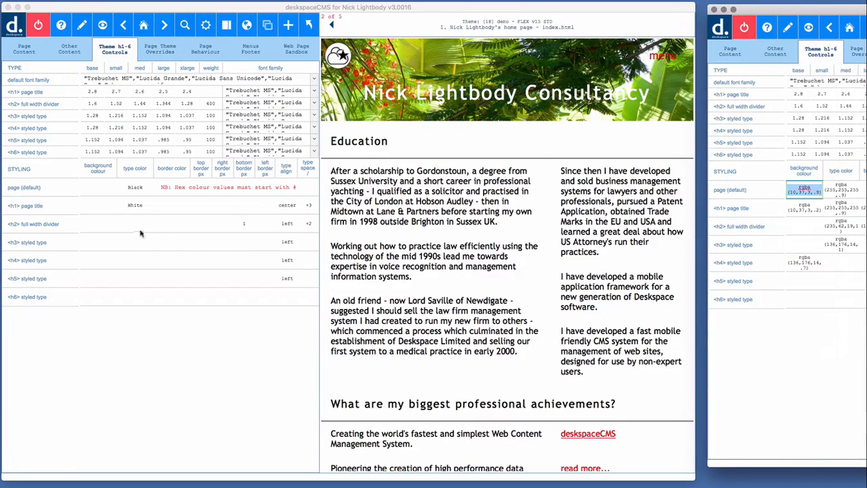
left_click(96, 187)
left_click(95, 187)
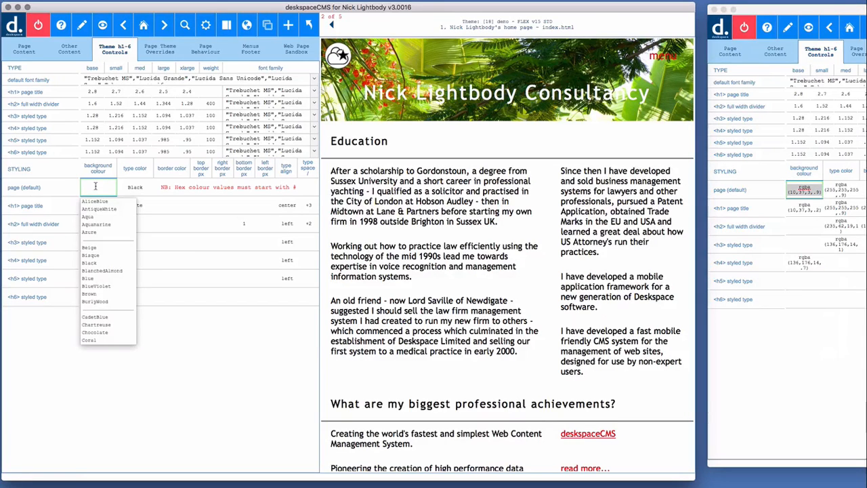
key("super+v")
left_click(109, 382)
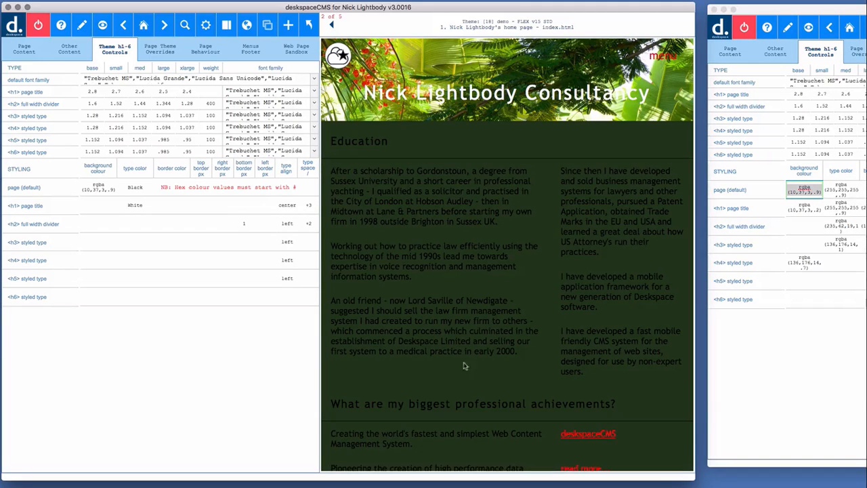
Copy the <h1> page title background colour rgba(10,37,3,.2) from the second site's theme into this theme's <h1> background.
left_click(807, 212)
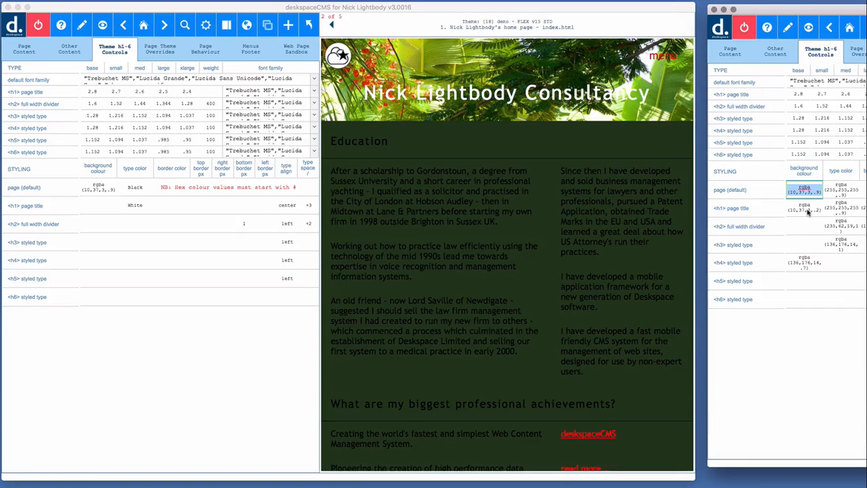
left_click(806, 211)
left_click(807, 211)
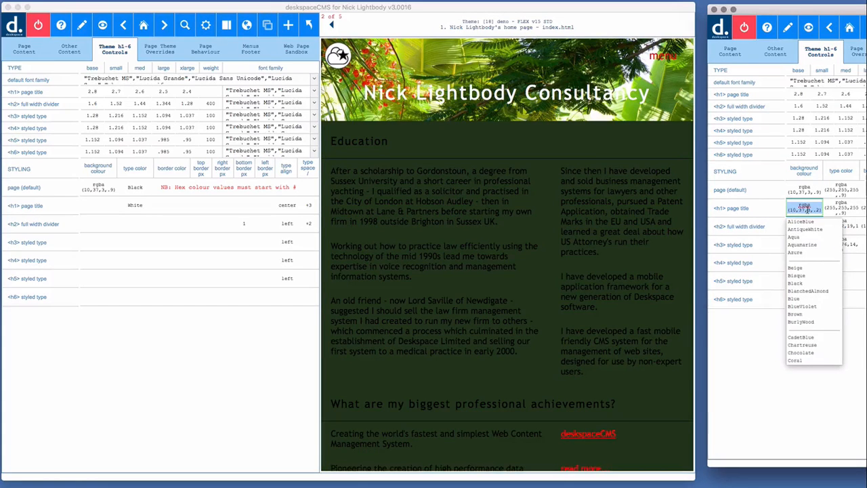
left_click(96, 205)
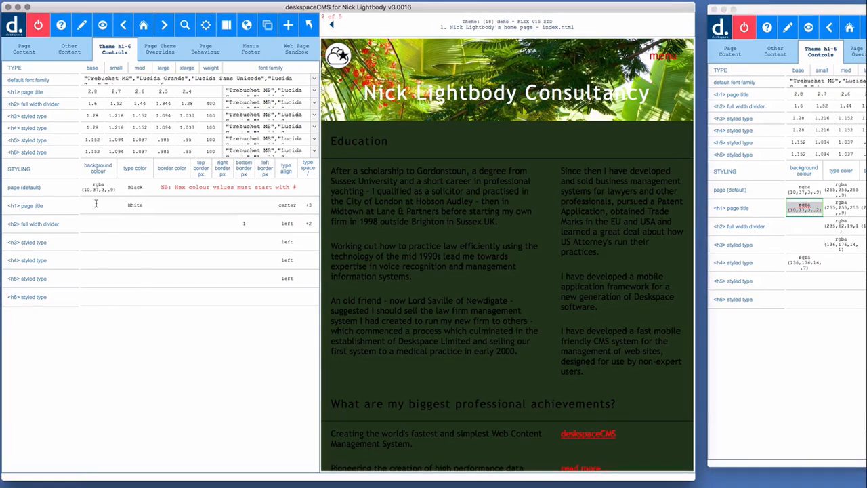
left_click(96, 204)
key("super+v")
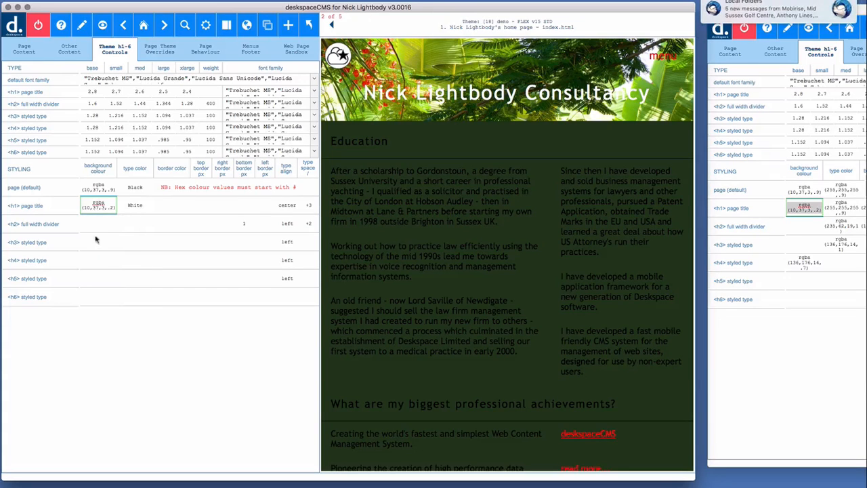
Raise the opacity of the <h1> page title background colour to .5, giving rgba(10,37,3,.5).
left_click(92, 328)
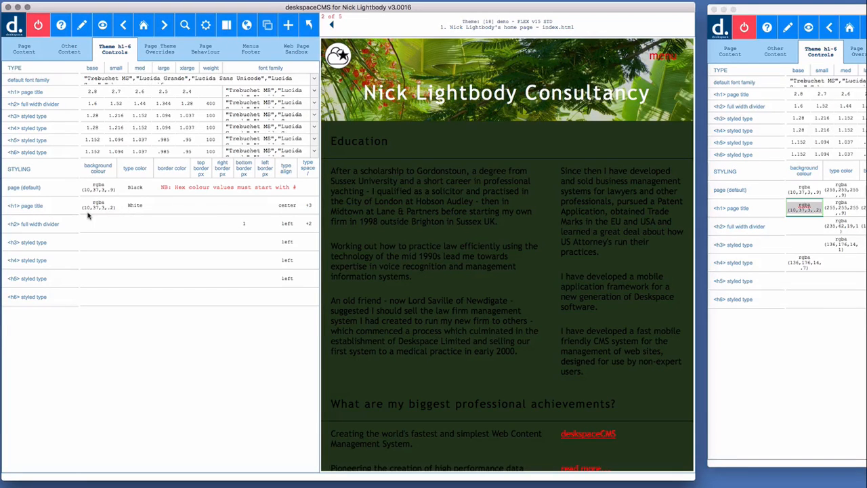
left_click(112, 211)
left_click(112, 210)
left_click_drag(113, 207, 110, 207)
type("5")
left_click(112, 349)
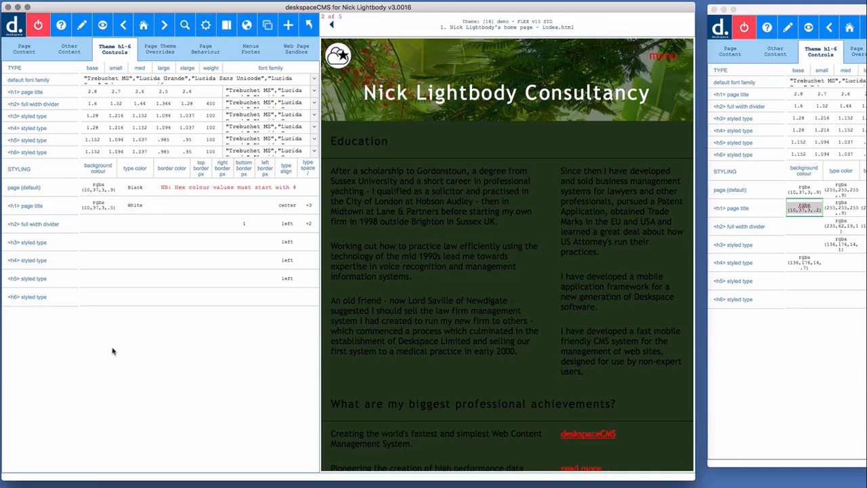
Set the <h1> page title background colour back to rgba(10,37,3,.2).
left_click(111, 209)
left_click(111, 209)
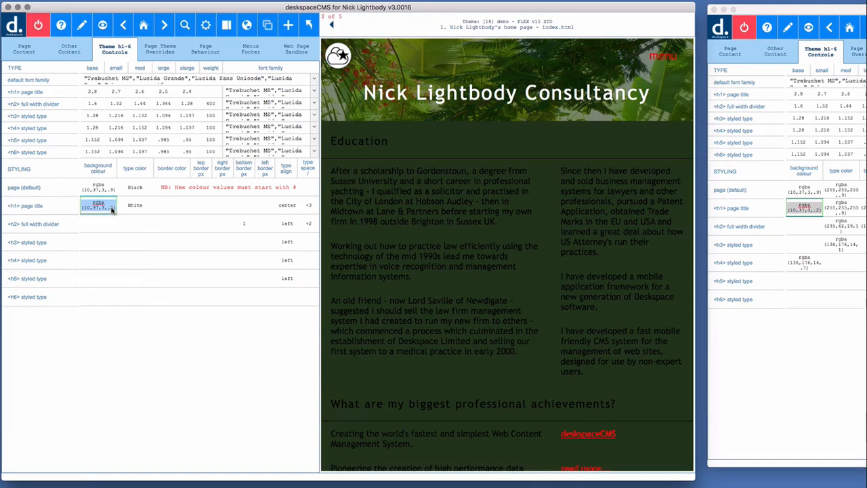
left_click(111, 208)
key("BackSpace")
type("2")
left_click(123, 341)
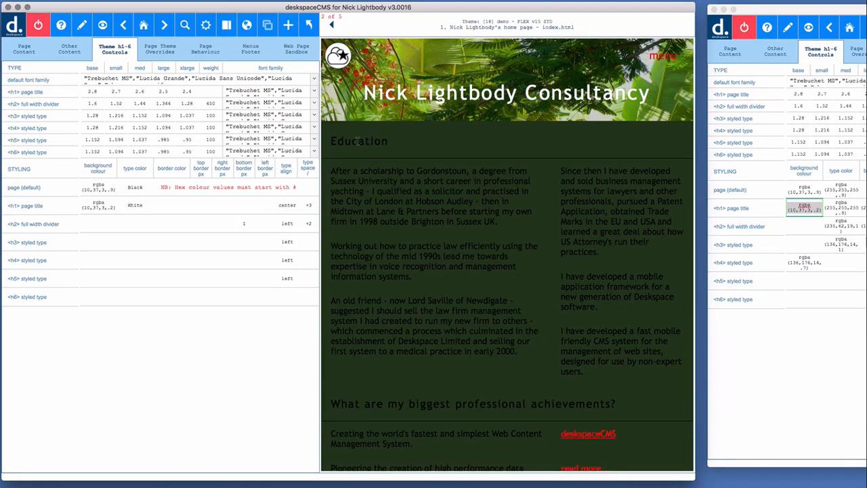
Copy the <h2> full width divider type color rgba(235,62,19,1) from the second site's theme into this theme's <h2> type color.
left_click(792, 333)
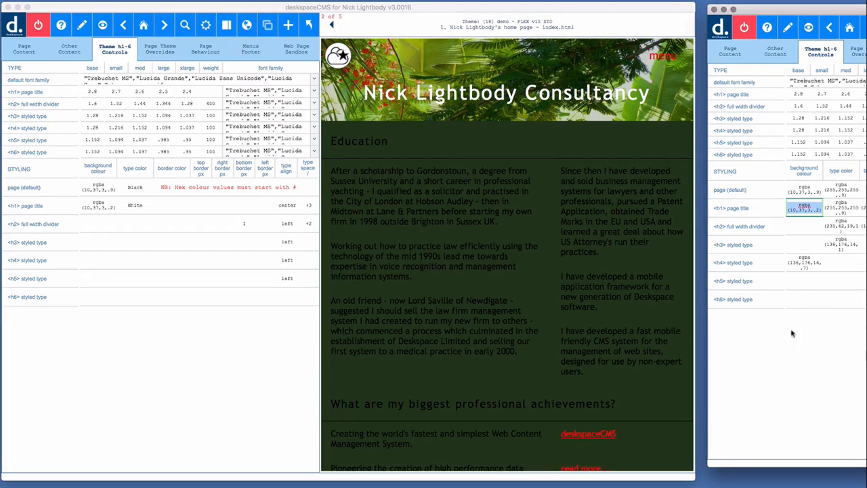
left_click(842, 229)
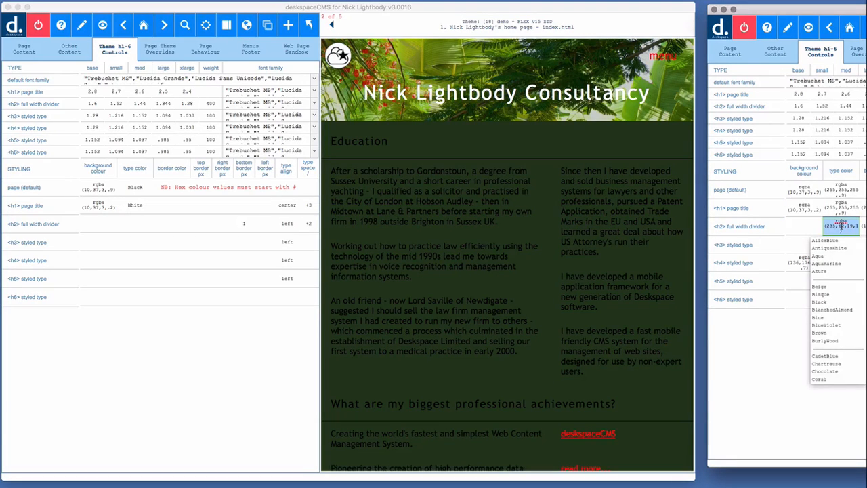
key("super+c")
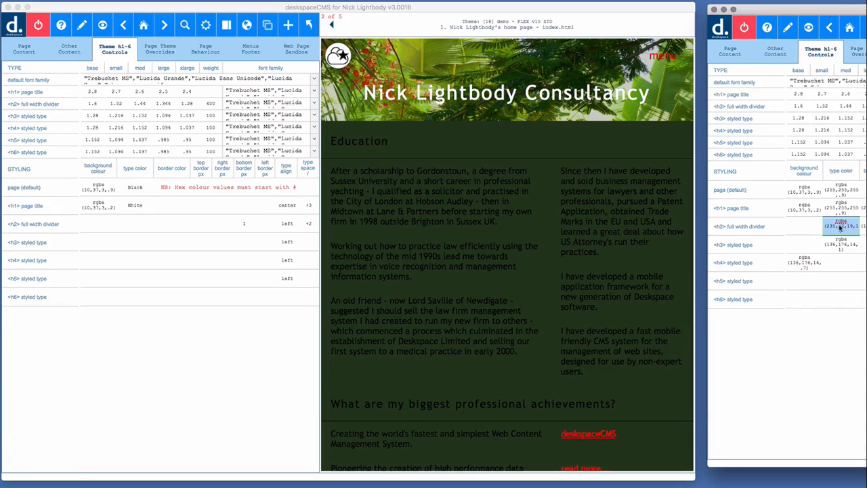
left_click(137, 227)
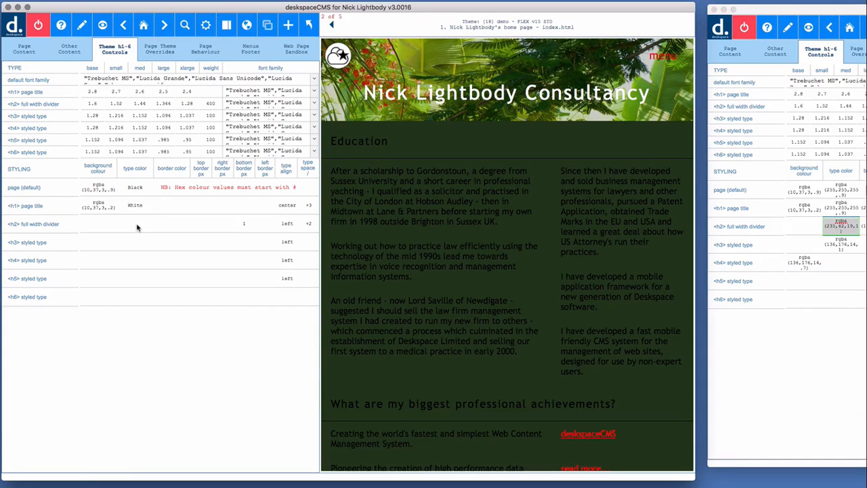
left_click(136, 227)
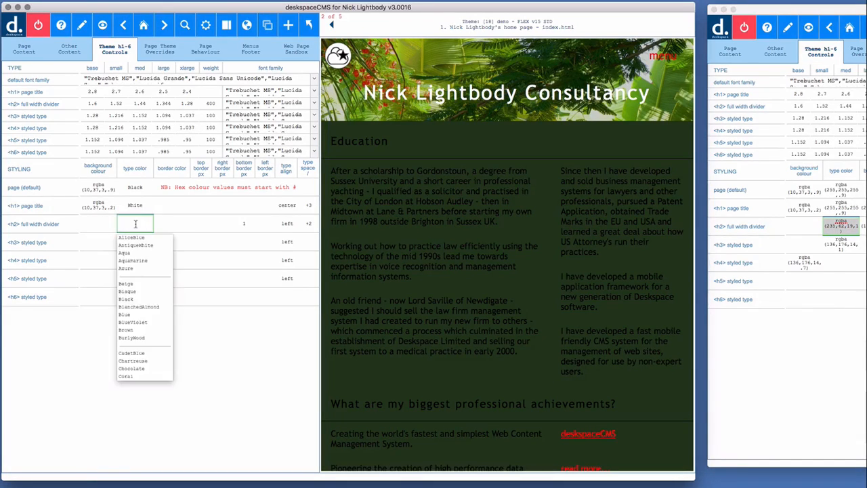
key("super+v")
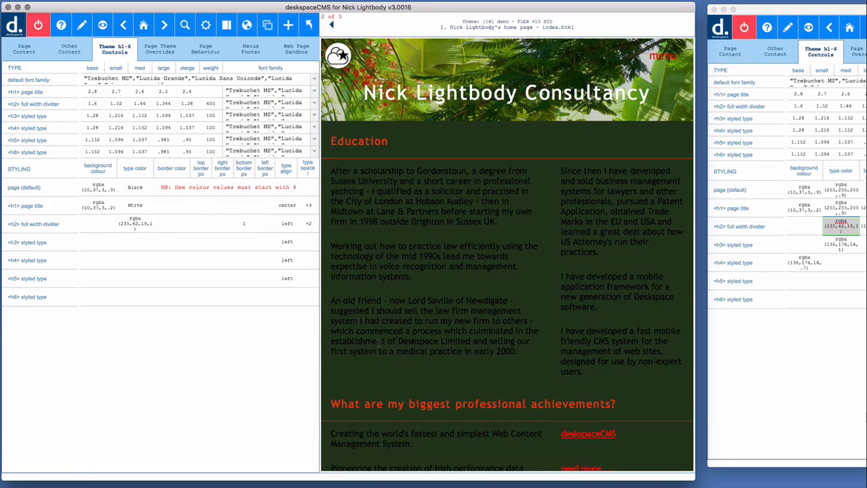
Copy the default page type color rgba(255,255,255,.9) from the second site's theme into this theme's <h1> page title type color.
left_click(844, 193)
left_click(844, 194)
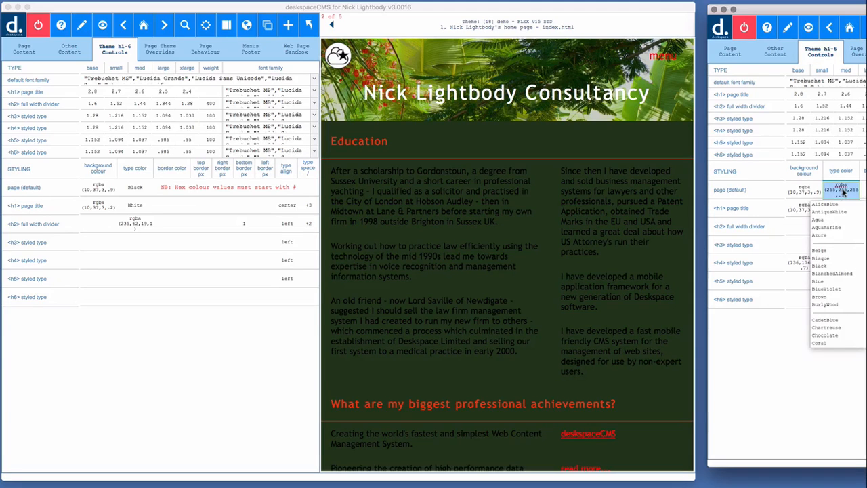
left_click(135, 209)
left_click(136, 209)
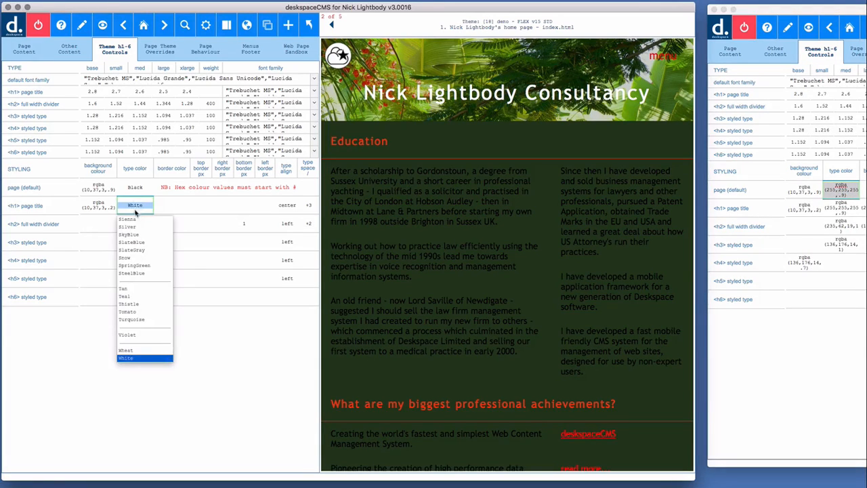
key("Escape")
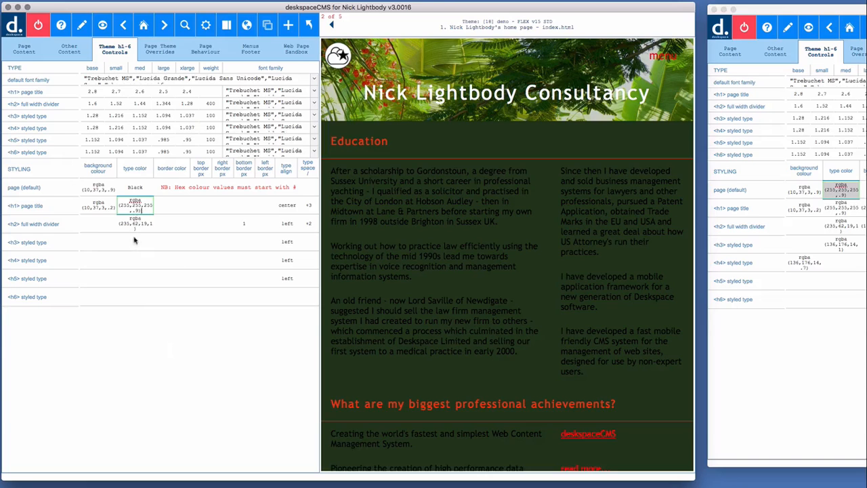
left_click(141, 328)
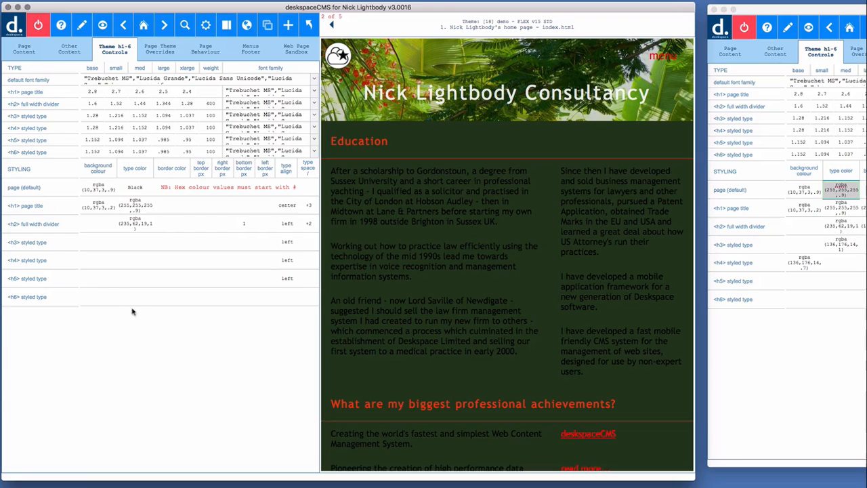
Set the opacity of the <h1> page title type color to 1, giving rgba(255,255,255,1).
left_click(136, 212)
left_click(137, 213)
left_click(144, 335)
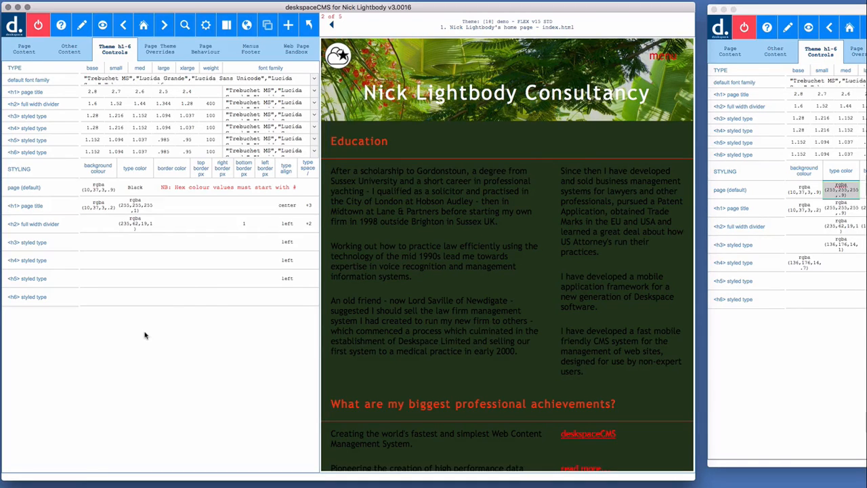
Copy this theme's <h1> type color rgba(255,255,255,1) into its default page type color.
left_click(135, 207)
left_click(134, 209)
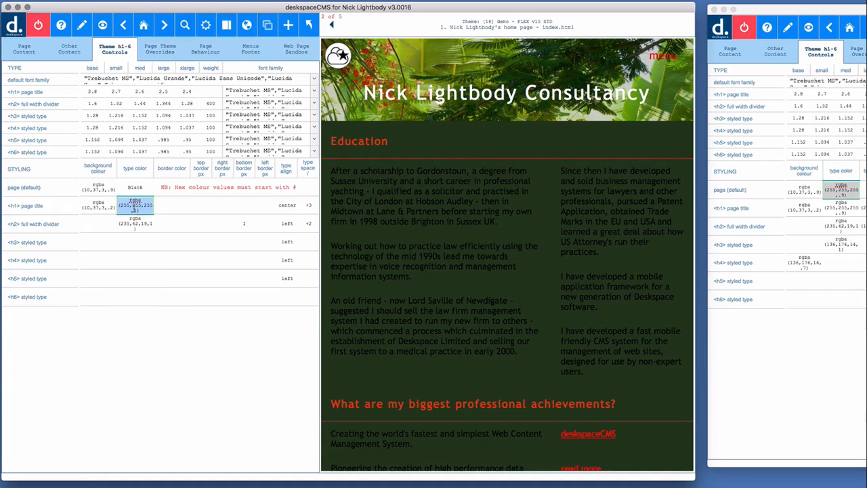
left_click(133, 189)
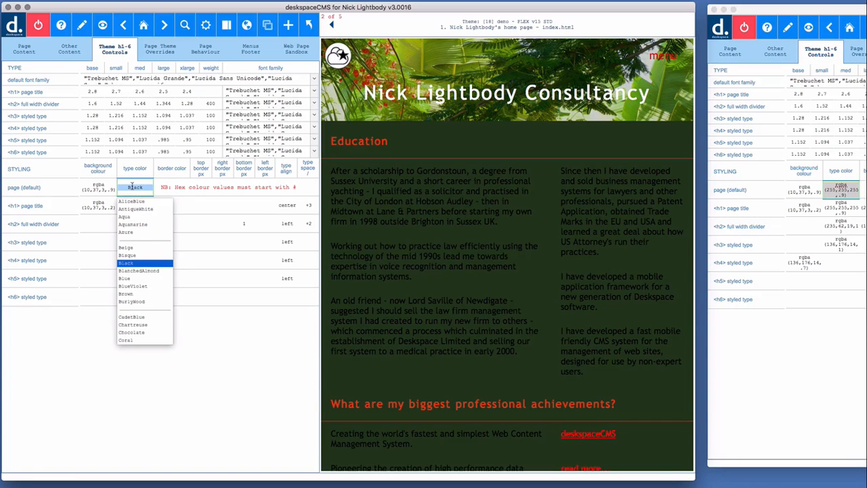
key("super+v")
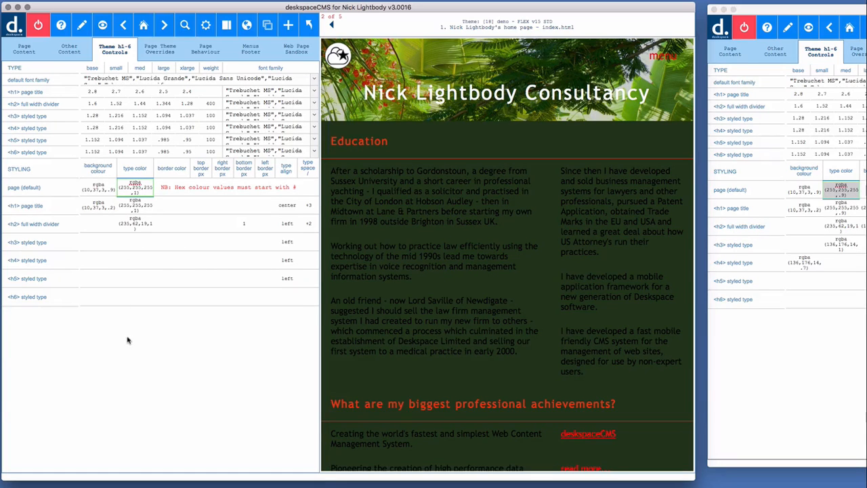
left_click(128, 340)
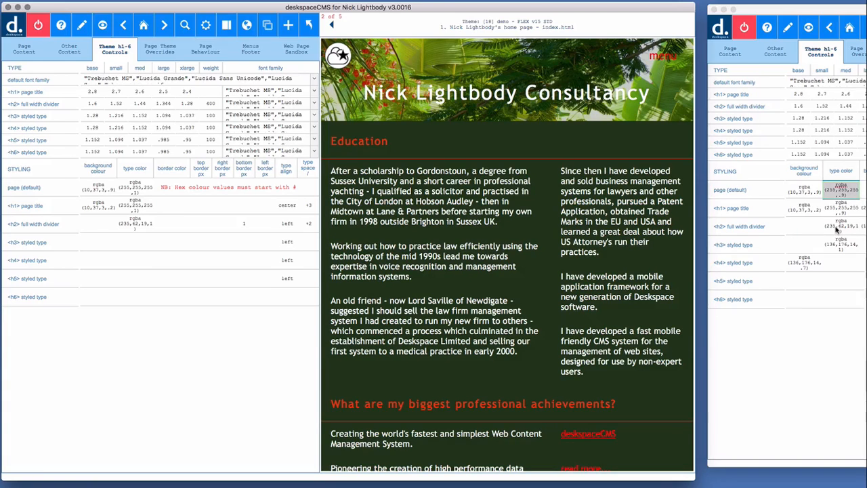
Copy the <h3> type color rgba(136,176,14,1) from the second site's theme into this theme's <h3> type color.
left_click(840, 249)
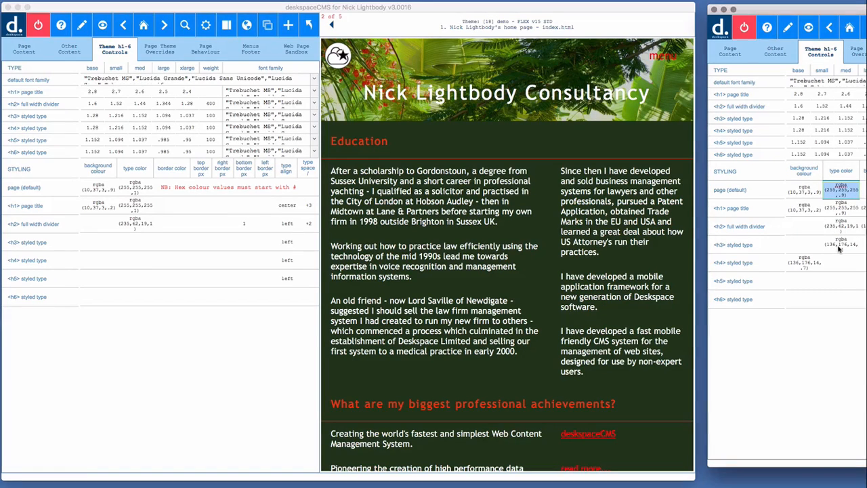
left_click(839, 245)
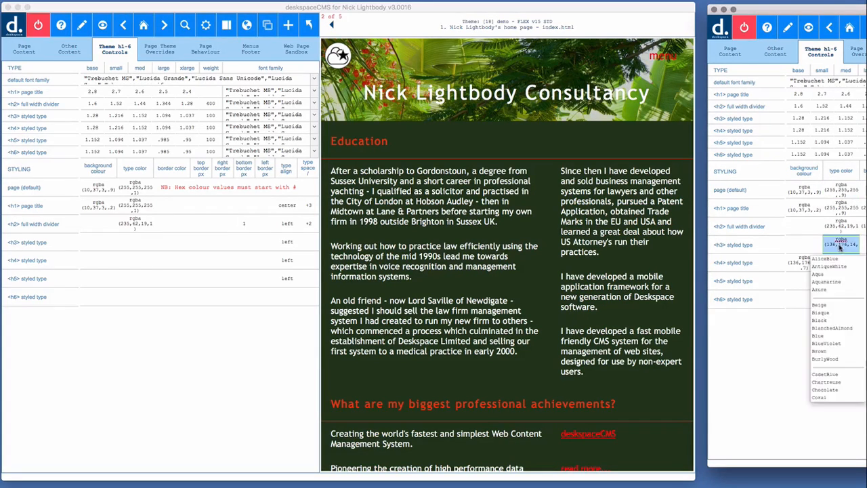
key("super+c")
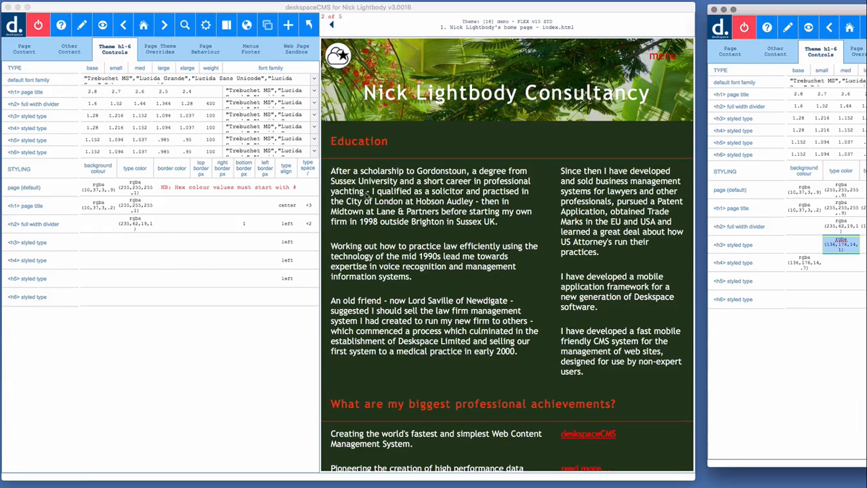
left_click(135, 242)
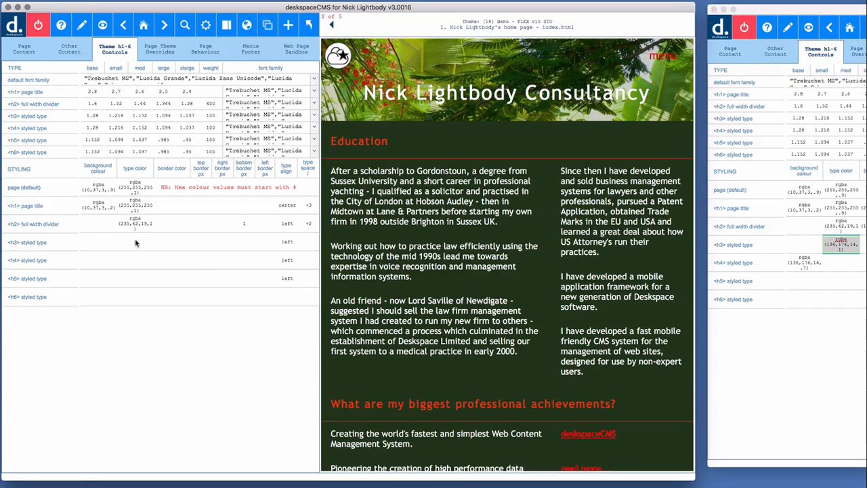
left_click(136, 241)
key("super+v")
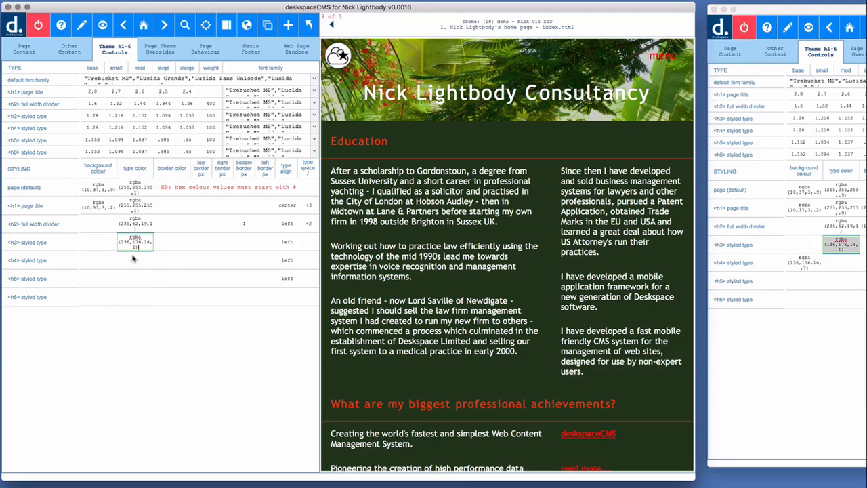
left_click(139, 335)
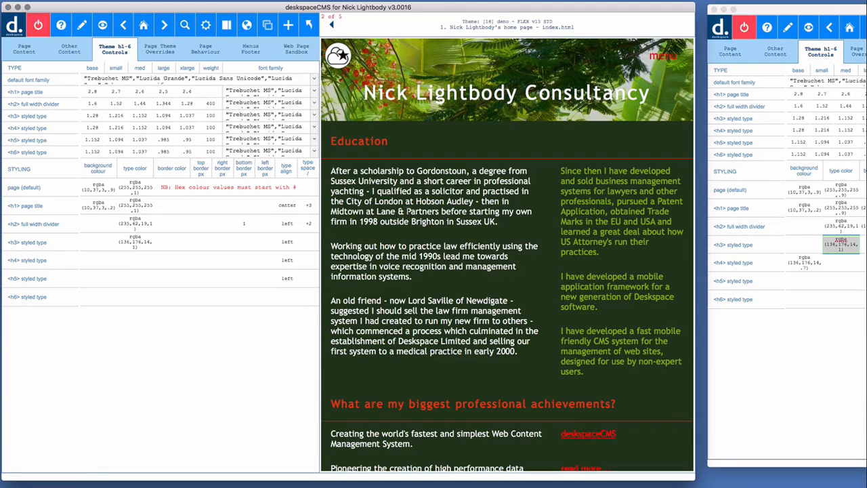
Copy the <h4> background colour rgba(136,176,14,.7) from the second site's theme into this theme's <h4> background colour.
left_click(809, 266)
left_click(807, 265)
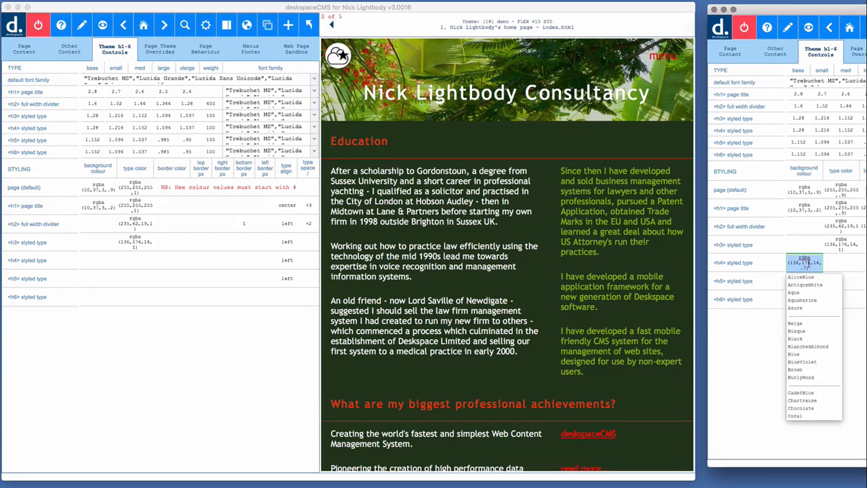
key("super+c")
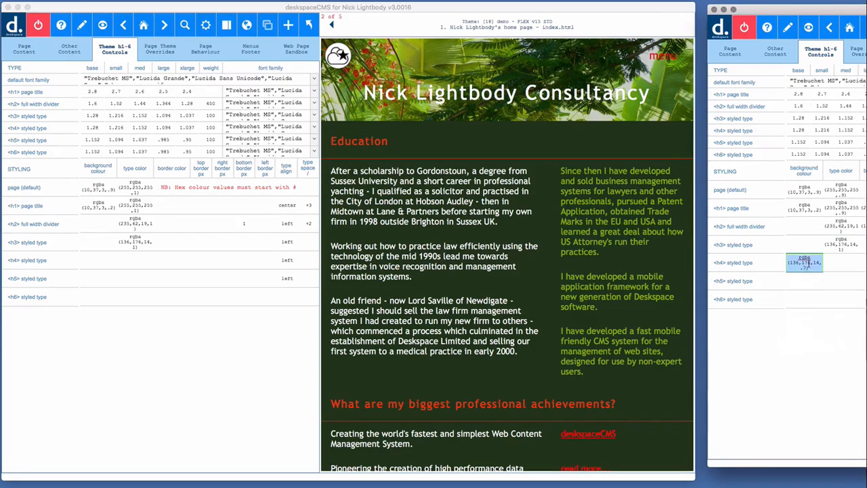
left_click(81, 264)
left_click(95, 260)
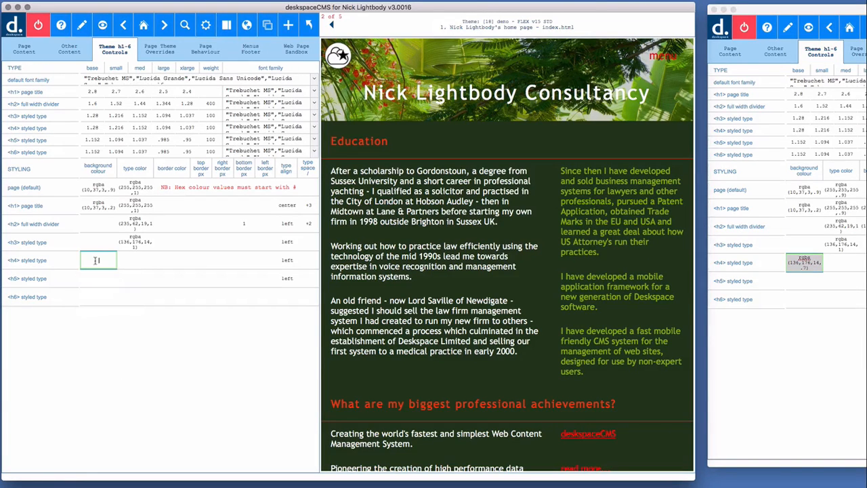
key("super+v")
key("Return")
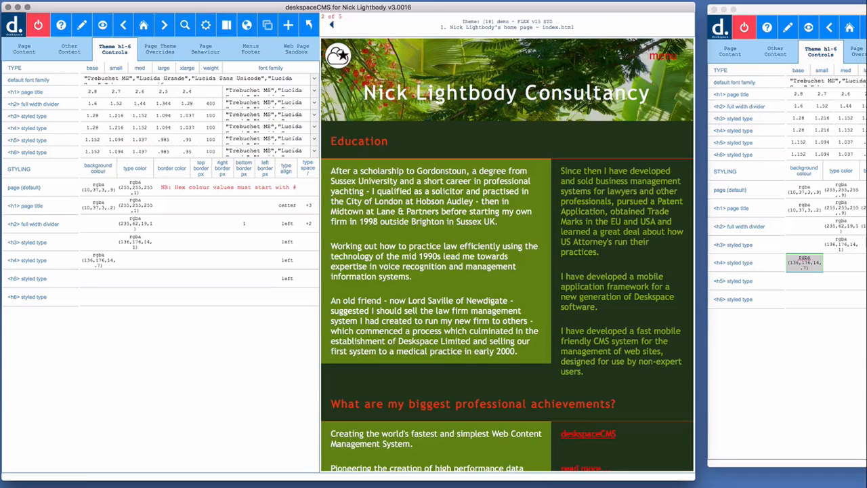
Copy the <h2> full width divider border color rgba(136,176,14,.7) from the second site's theme into this theme's <h2> border color.
left_click_drag(751, 13, 692, 13)
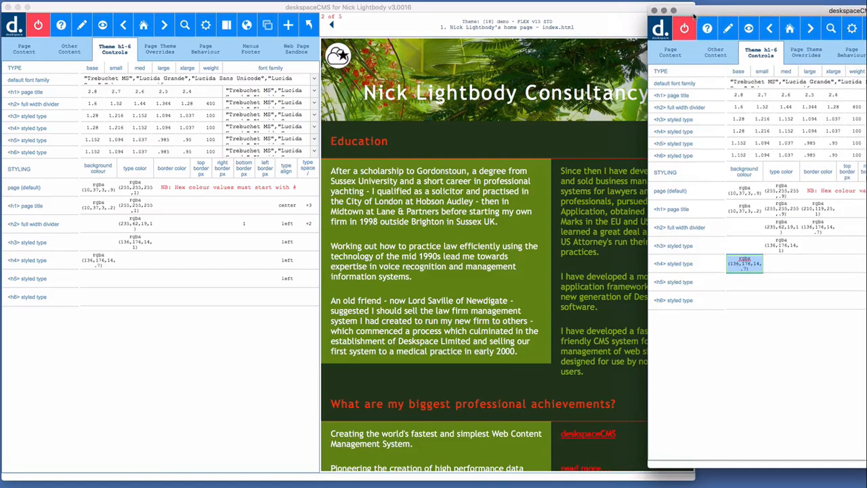
left_click(827, 232)
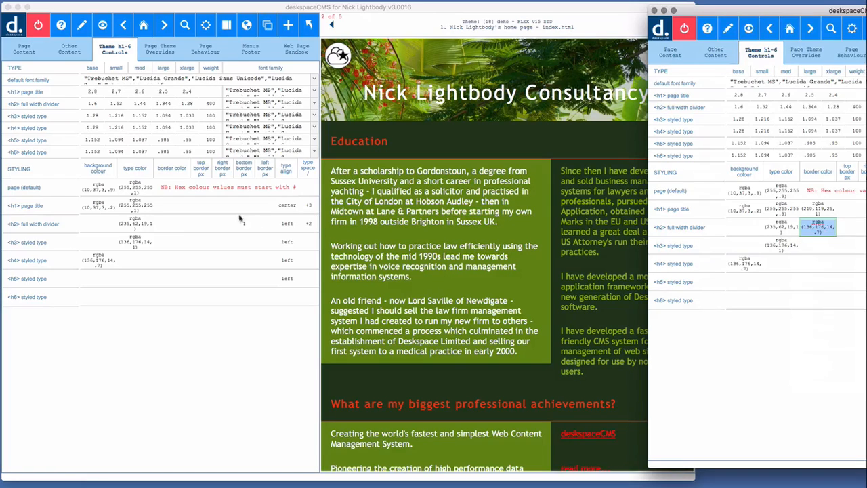
left_click(169, 228)
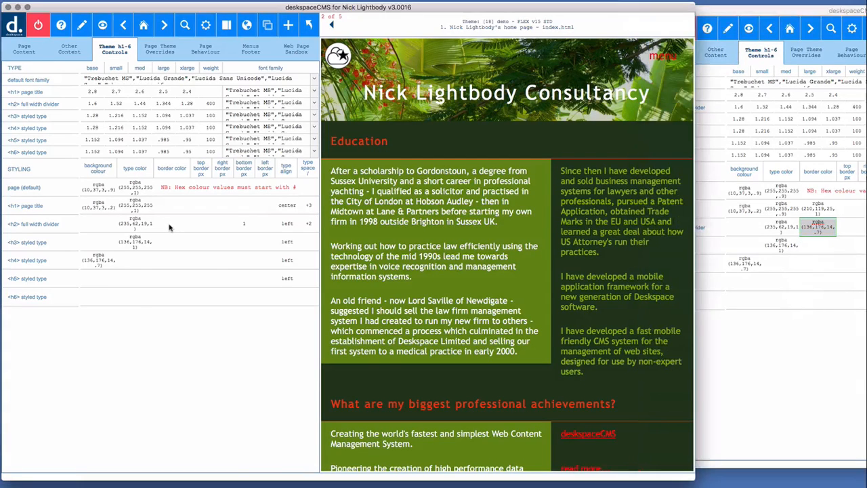
left_click(169, 226)
left_click(168, 273)
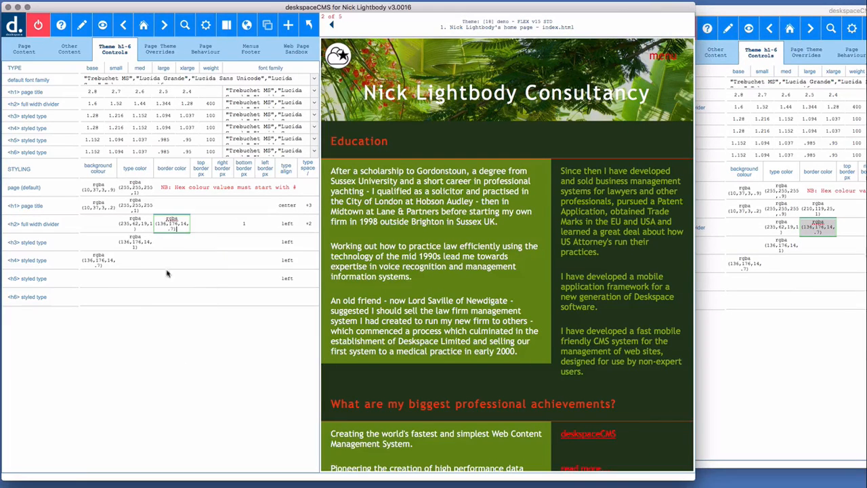
left_click(166, 333)
Copy the <h1> border color rgba(210,119,25,1) from the second site's theme into this theme's <h1> border color.
left_click(822, 211)
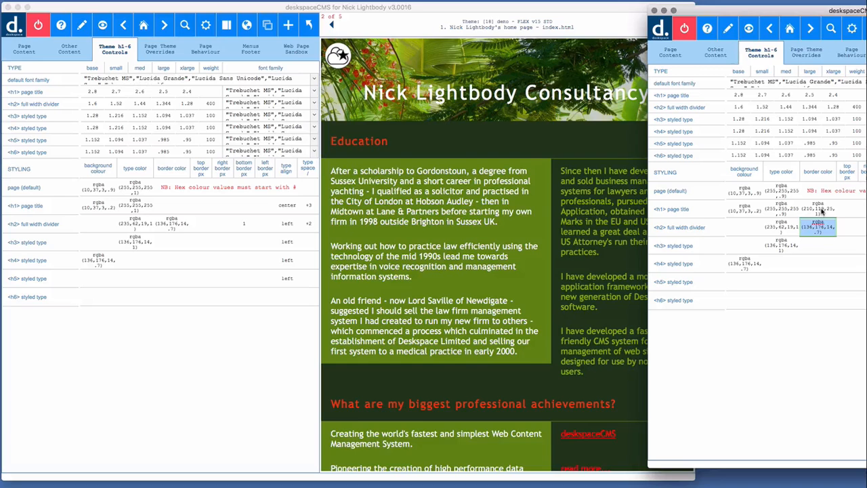
left_click(821, 212)
key("super+c")
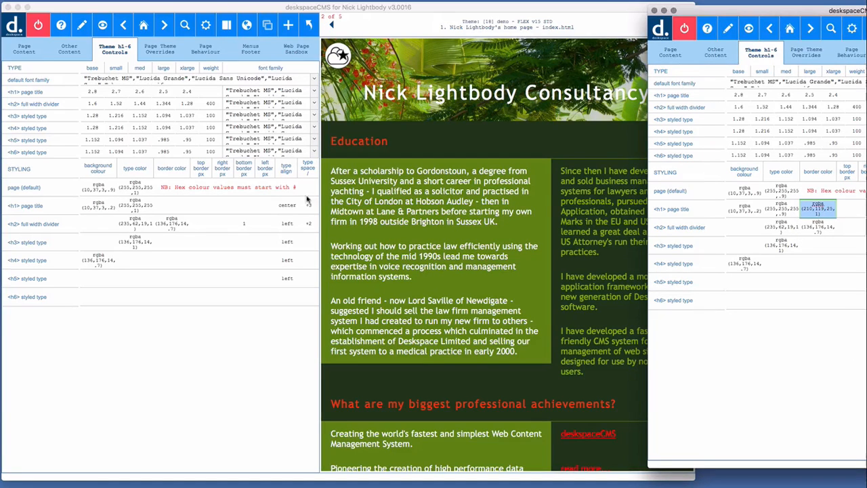
left_click(171, 208)
left_click(171, 205)
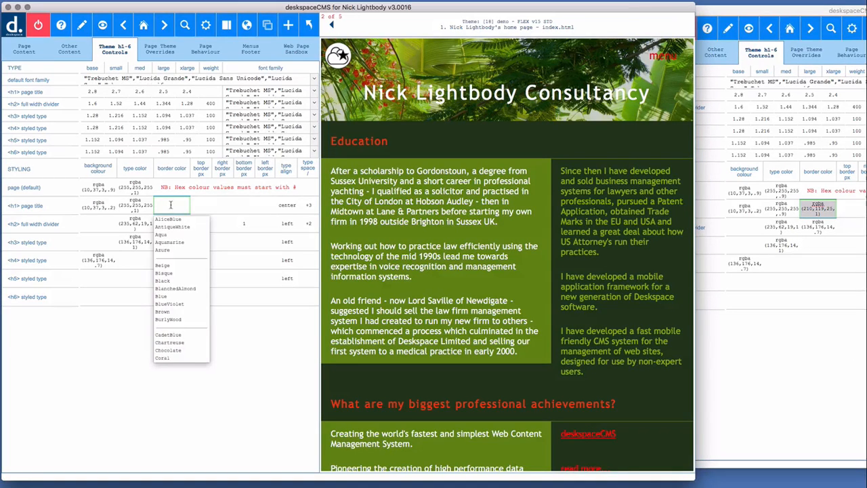
key("super+v")
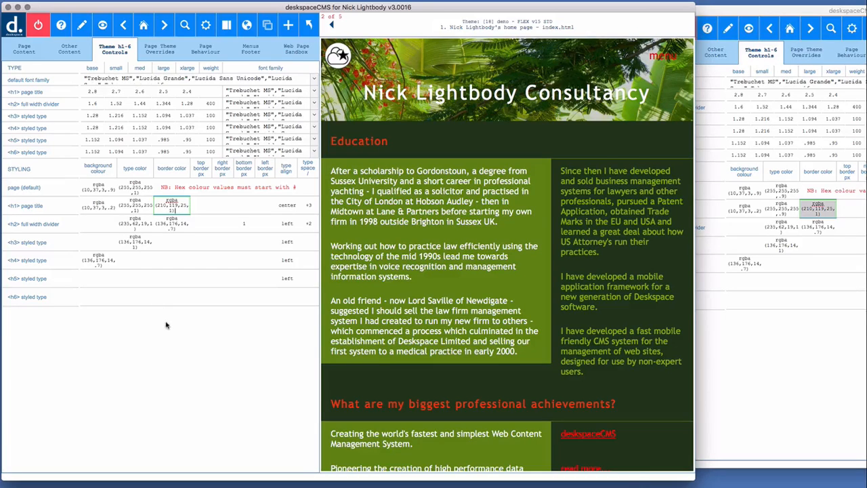
left_click(167, 325)
Clear the border color of this theme's <h1> page title.
left_click(175, 211)
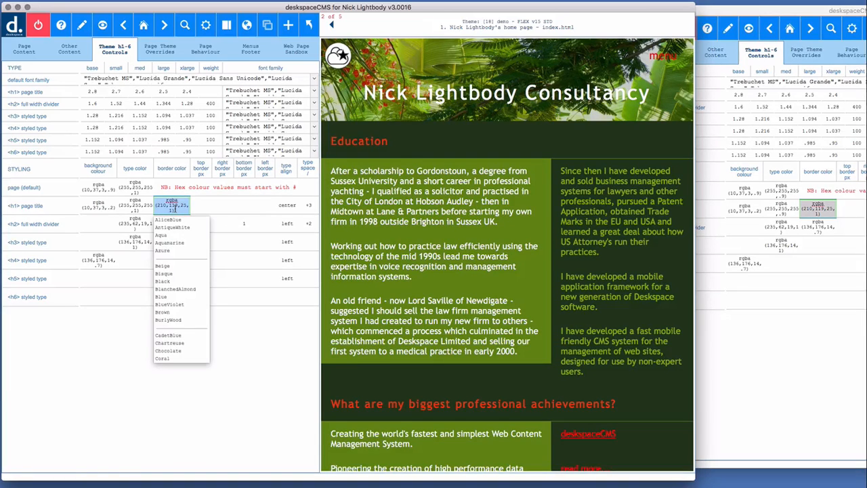
key("BackSpace")
left_click(160, 359)
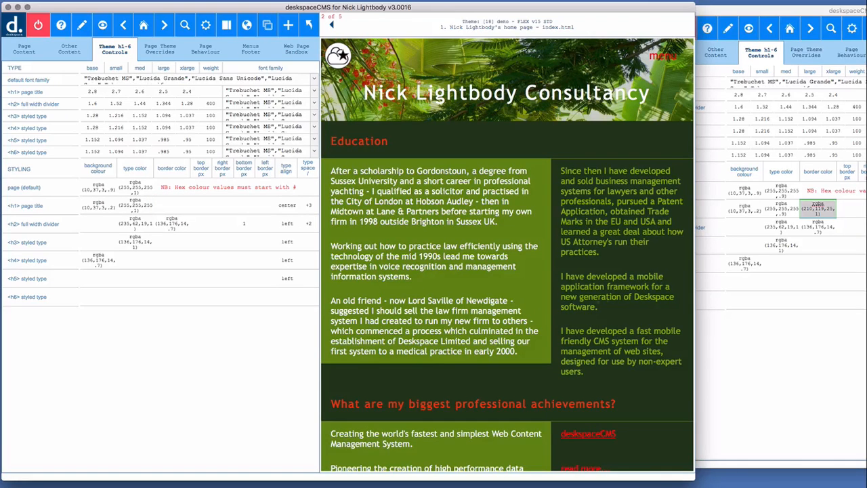
Examine the link colours through the page preview down to the footer, alongside the theme's hyper text link color settings.
scroll(630, 287, "down", 15)
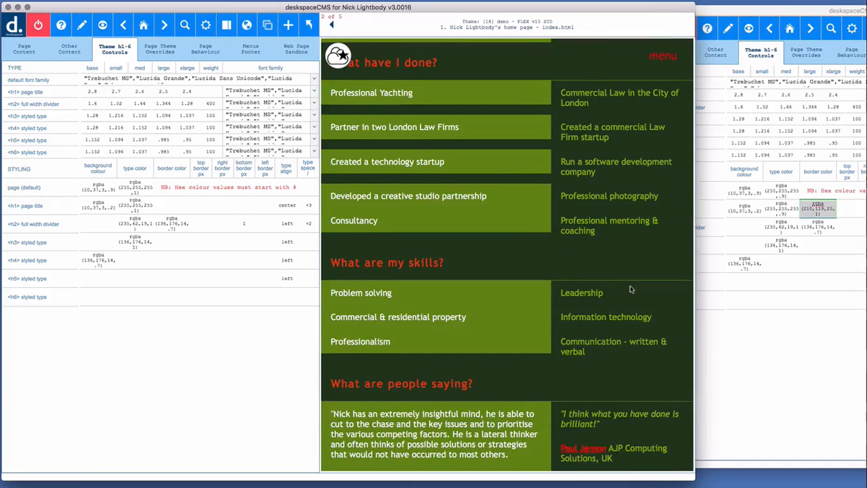
scroll(630, 289, "down", 3)
scroll(630, 289, "up", 5)
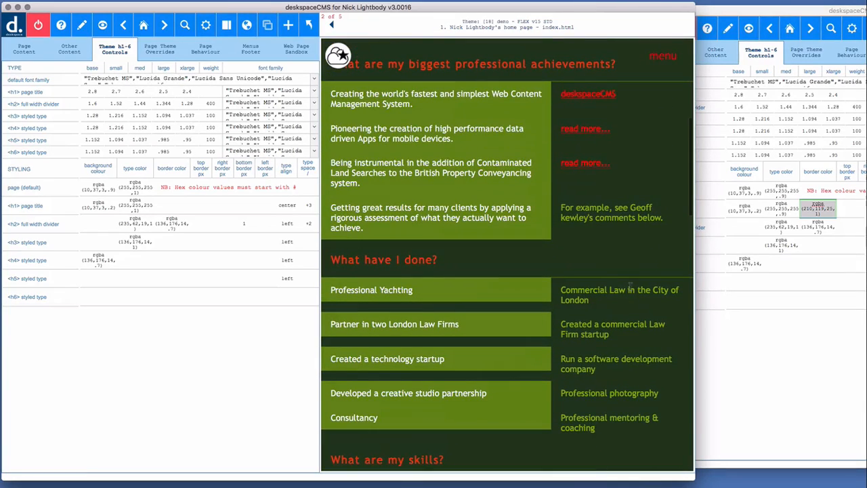
scroll(629, 289, "up", 8)
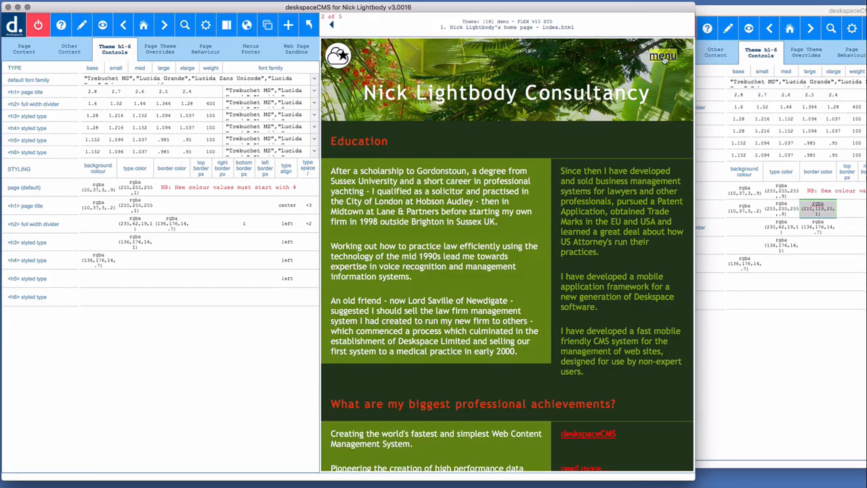
scroll(627, 264, "down", 10)
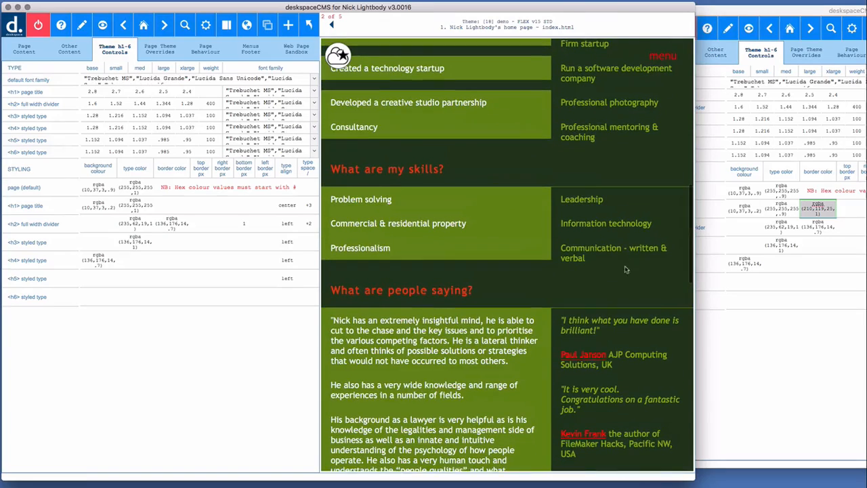
scroll(474, 399, "down", 15)
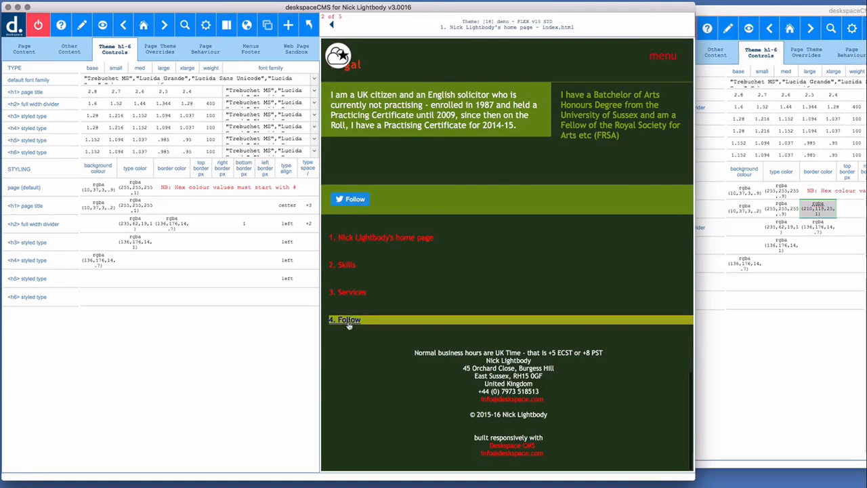
left_click(199, 53)
scroll(476, 133, "up", 10)
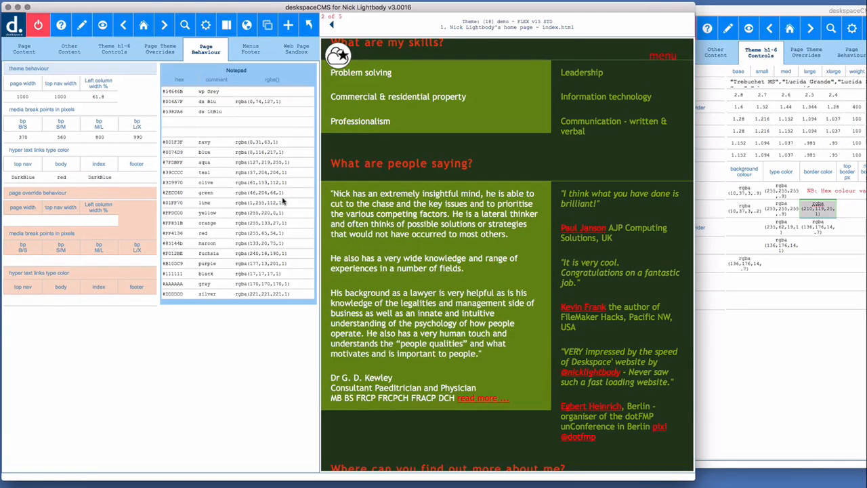
scroll(519, 365, "down", 10)
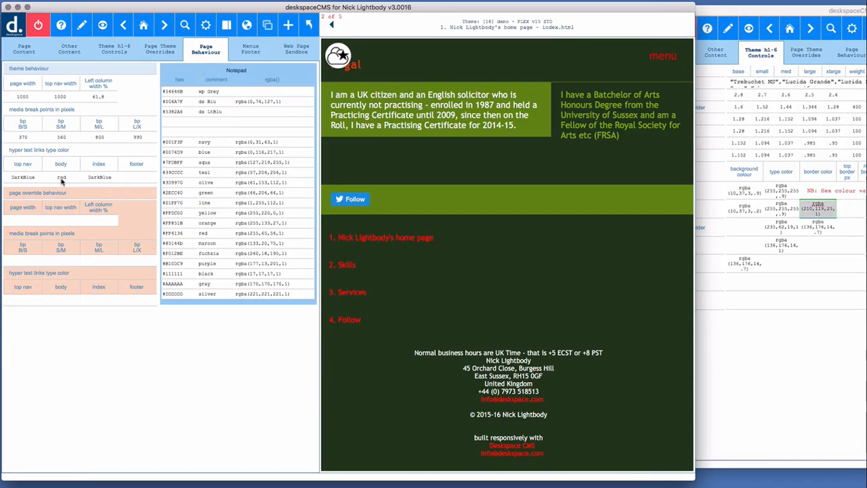
scroll(568, 172, "up", 8)
scroll(571, 175, "up", 5)
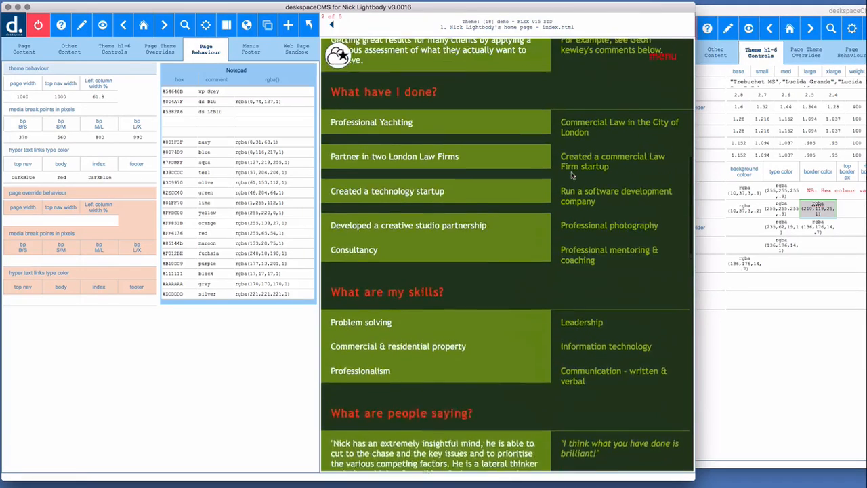
Copy the body hyper text link color rgba(235,255,40,1) from the second site's theme into this theme's body link color.
left_click_drag(788, 9, 768, 14)
left_click(834, 59)
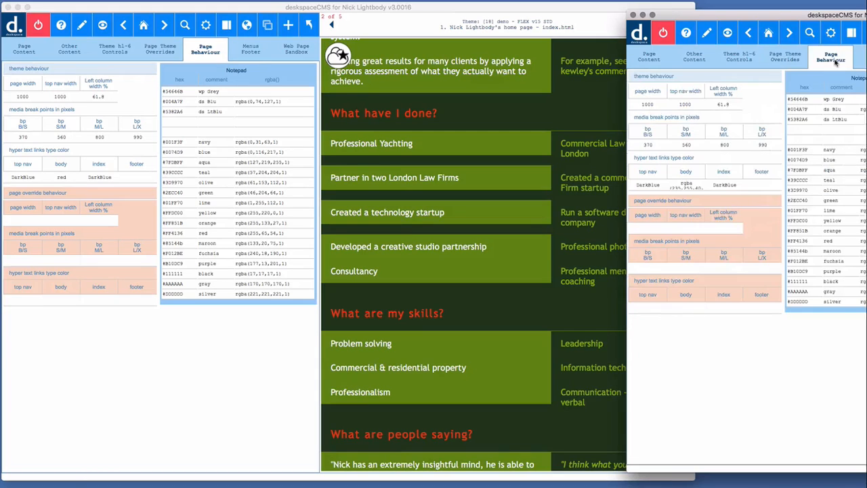
left_click(694, 188)
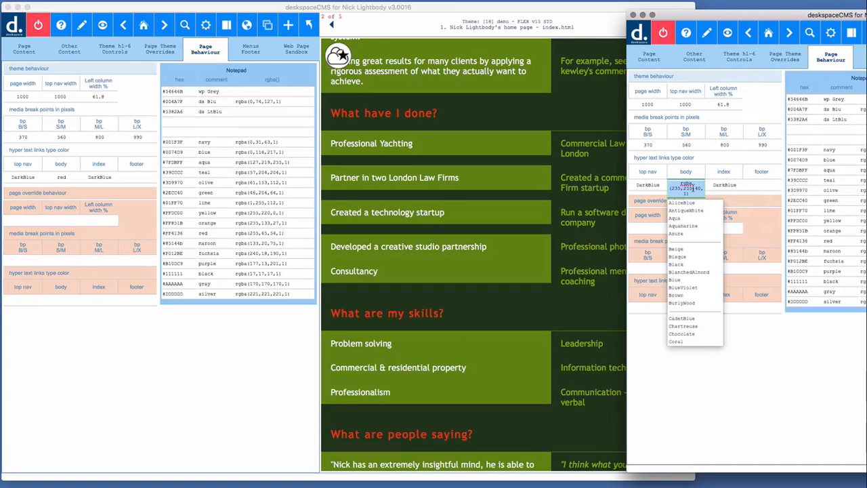
key("super+c")
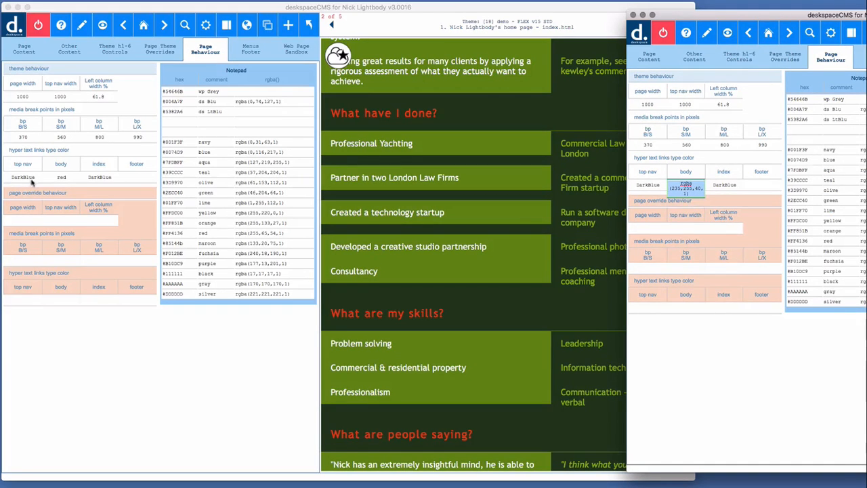
left_click(61, 180)
left_click(61, 178)
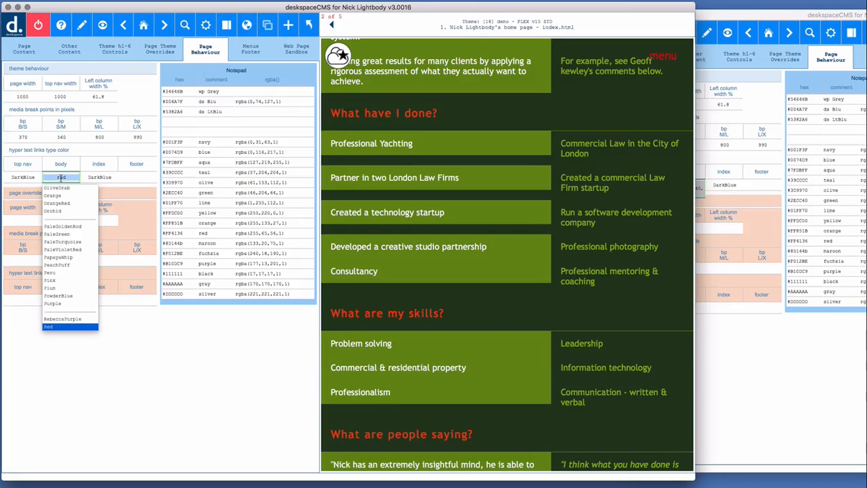
key("super+v")
left_click(94, 361)
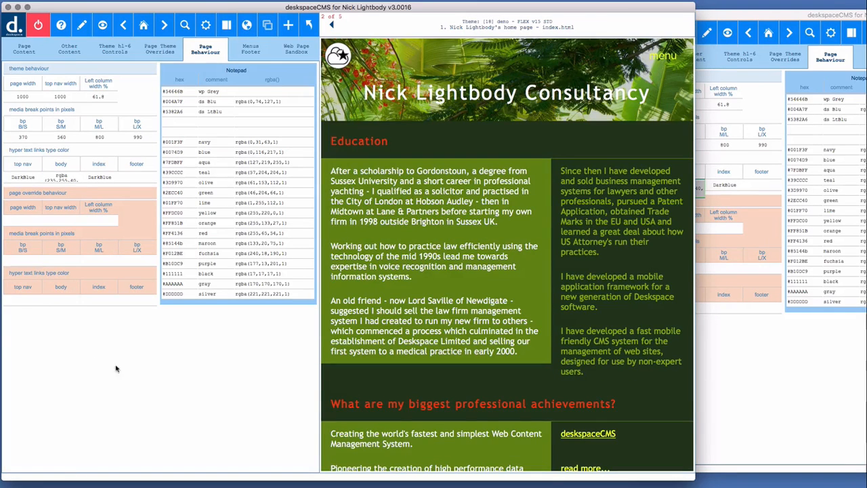
Examine the body links and the menu link in the page preview with the new link color.
scroll(576, 379, "down", 5)
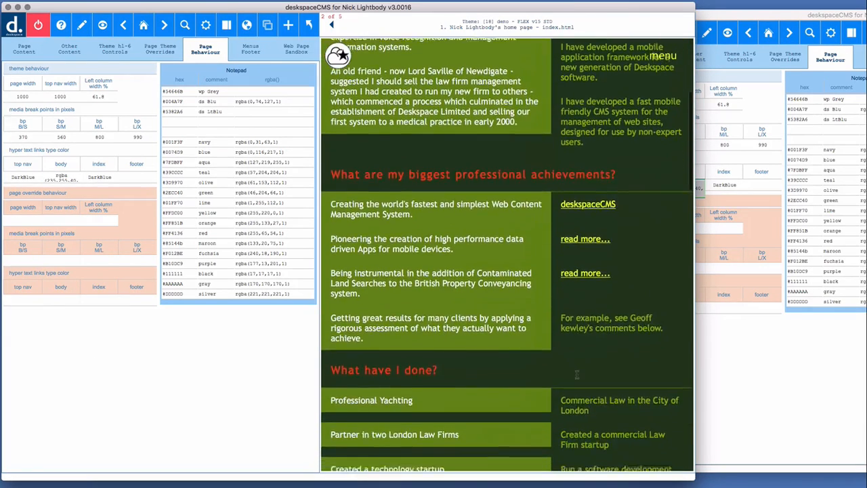
scroll(562, 291, "up", 5)
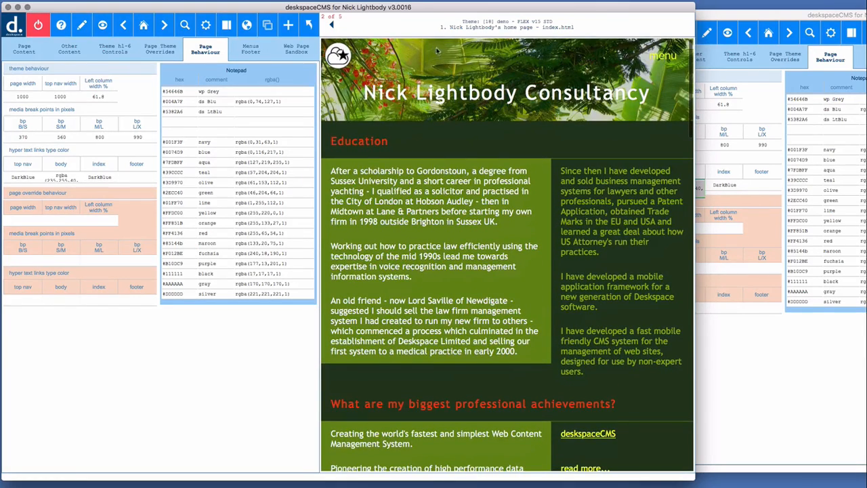
scroll(573, 295, "down", 9)
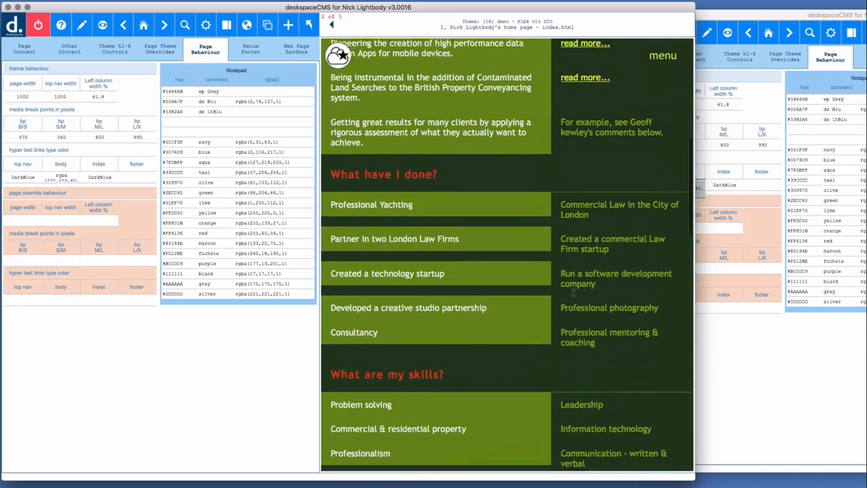
scroll(573, 296, "up", 3)
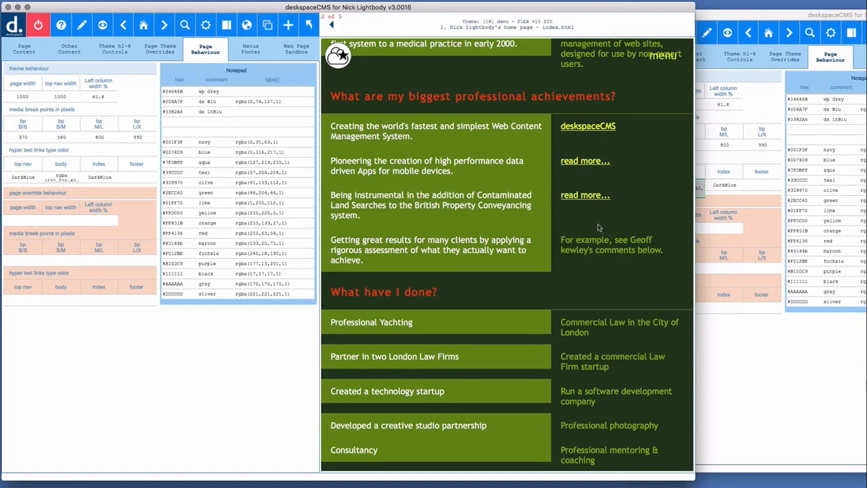
scroll(595, 111, "up", 3)
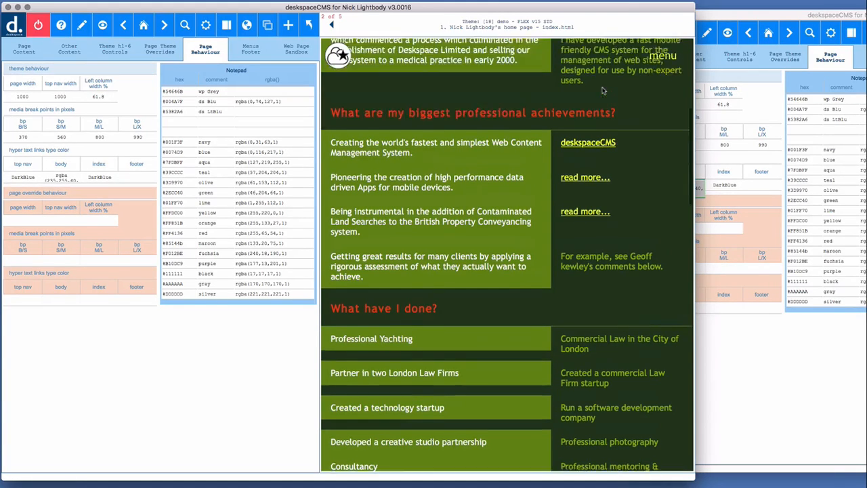
scroll(346, 128, "up", 3)
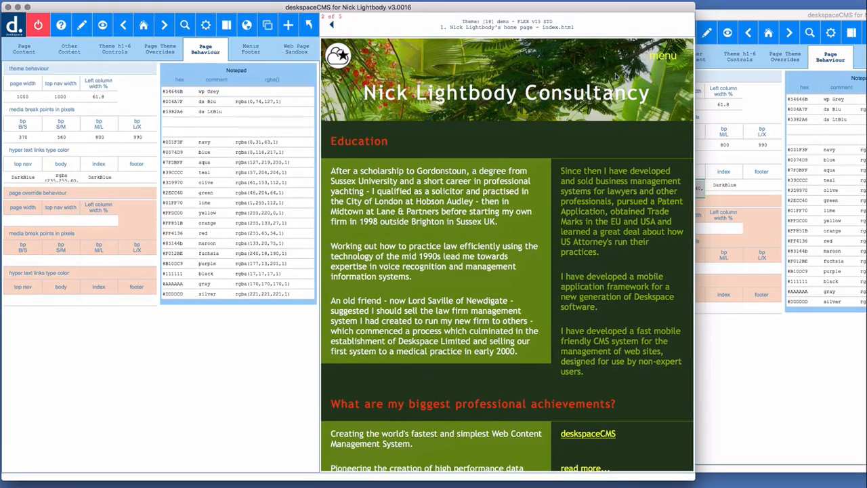
Copy the theme's default page type color rgba(255,255,255,1) into the top nav type color of the navigation menus.
left_click(256, 55)
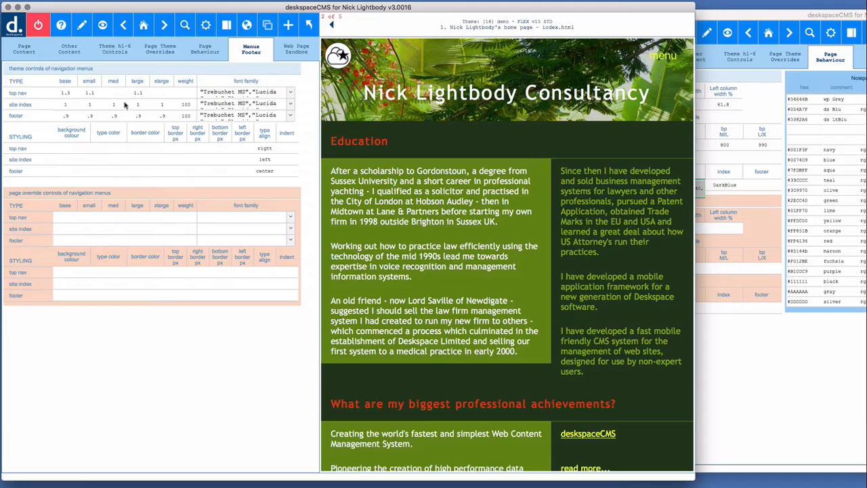
left_click(120, 50)
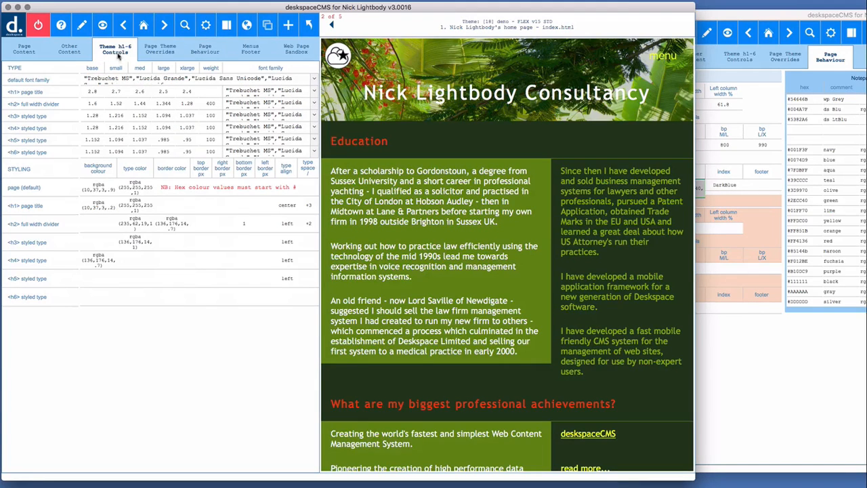
left_click(134, 192)
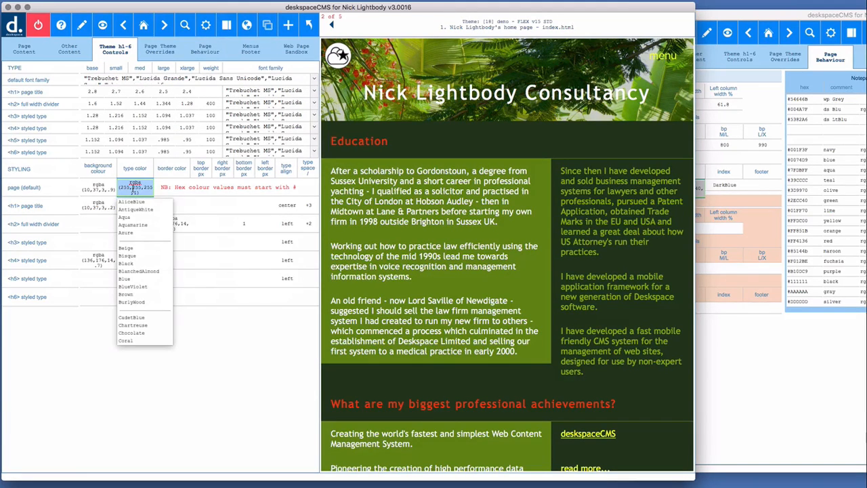
left_click(137, 189)
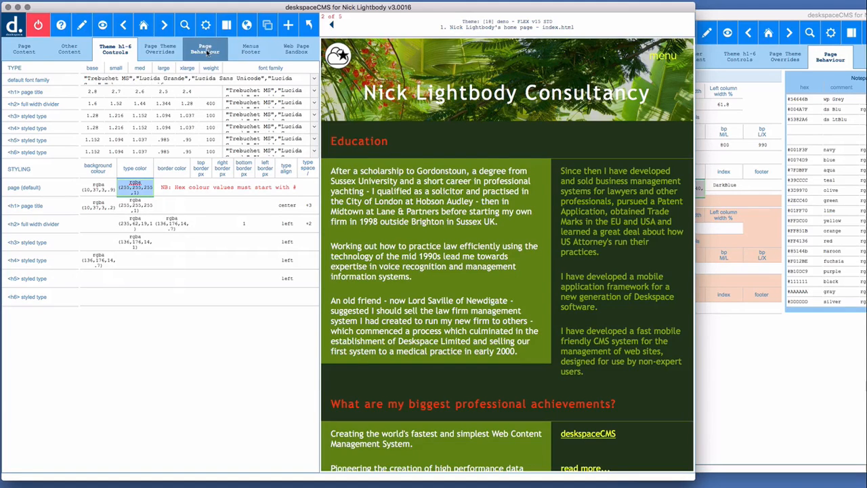
left_click(248, 53)
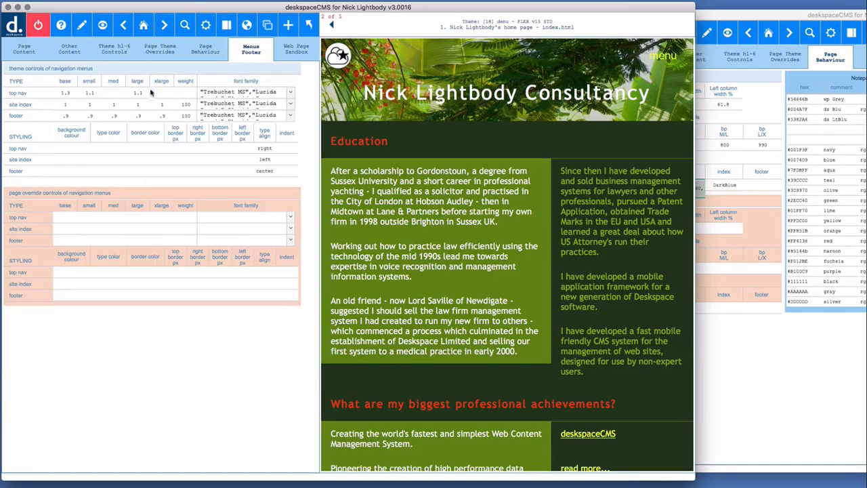
left_click(107, 150)
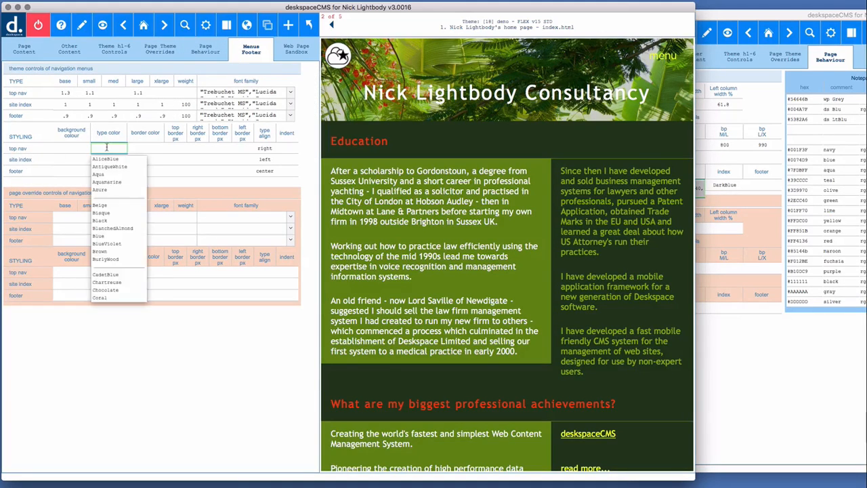
left_click(107, 151)
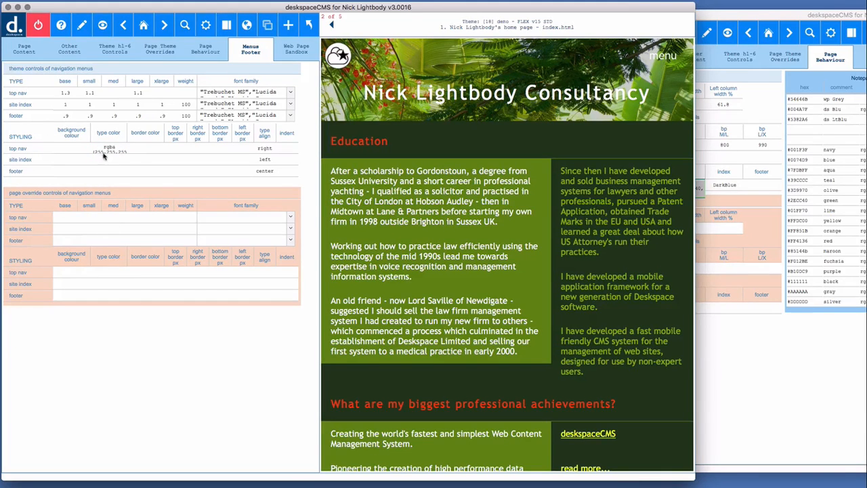
Set the site index type color to the same rgba(255,255,255,1) and check the index links above the footer.
left_click(109, 160)
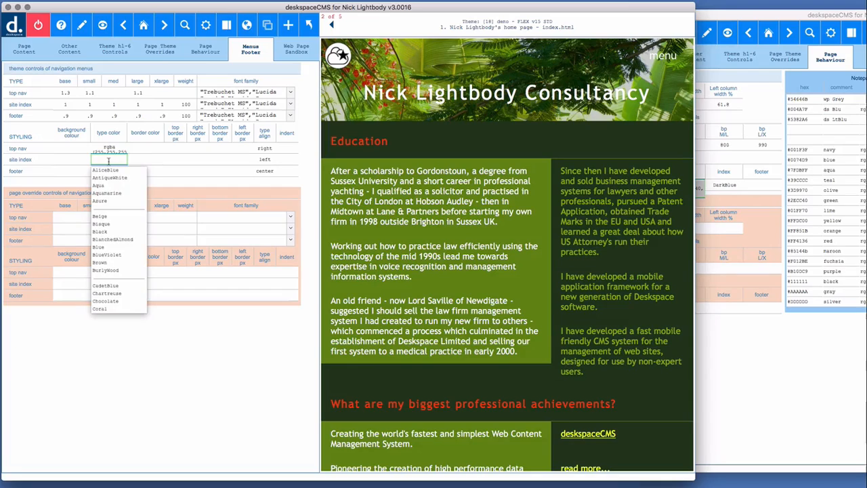
key("super+v")
left_click(147, 369)
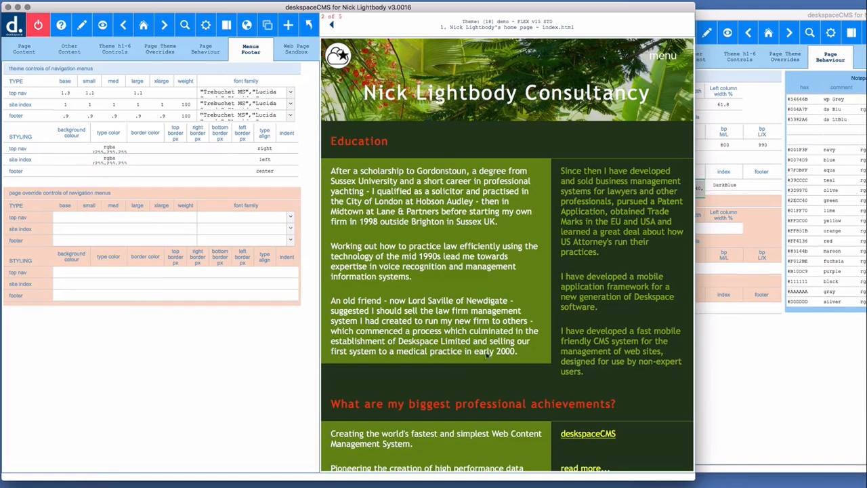
scroll(520, 341, "down", 15)
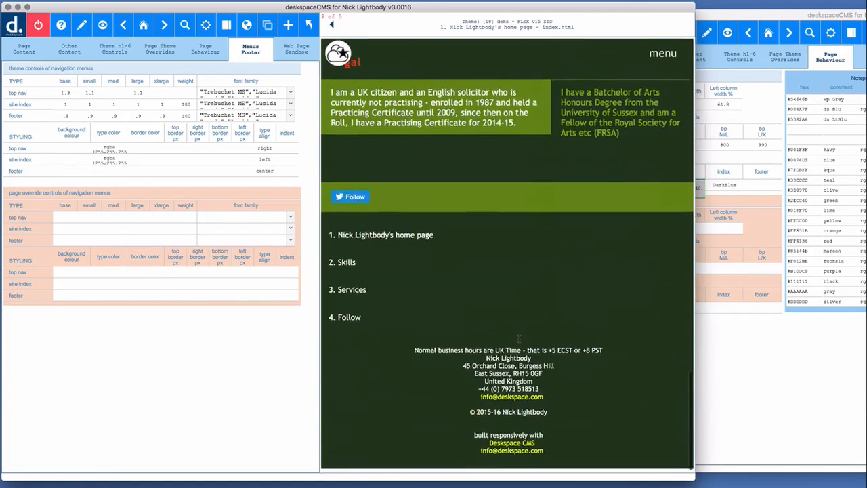
Copy the top nav background colour rgba(136,176,14,.3) from the second site's navigation menu controls into this theme's top nav background colour.
scroll(519, 341, "up", 15)
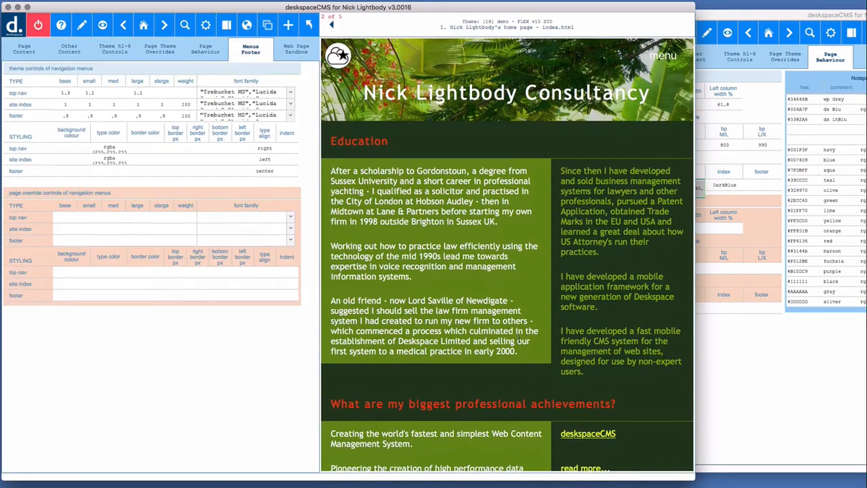
left_click(863, 387)
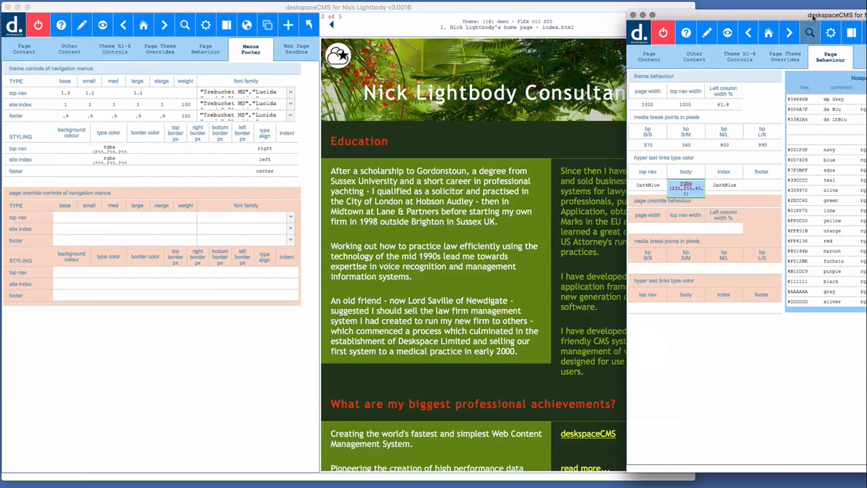
left_click_drag(815, 14, 760, 13)
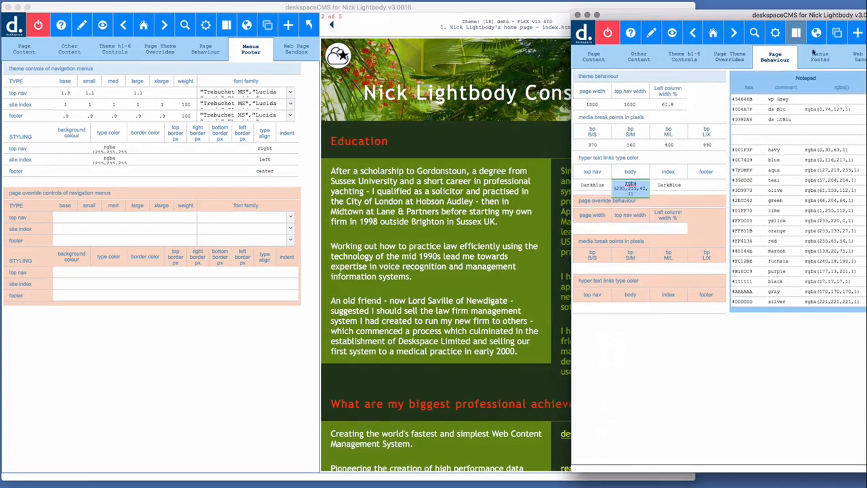
left_click(820, 57)
left_click(654, 160)
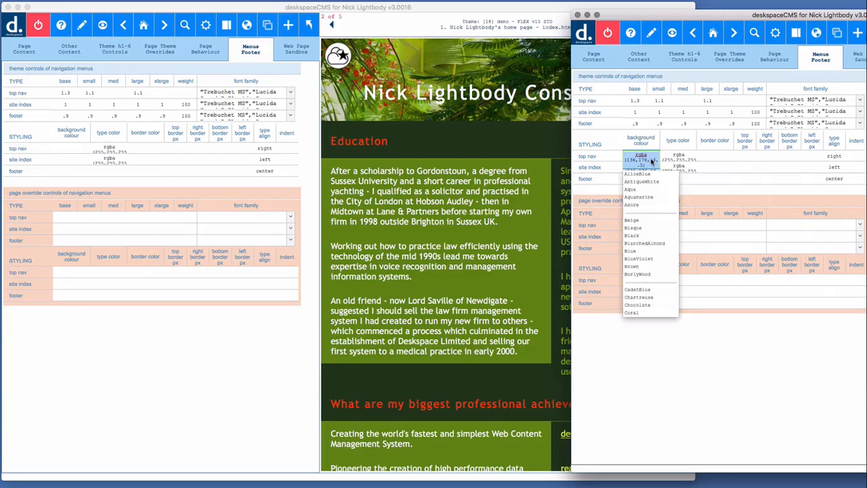
left_click(652, 161)
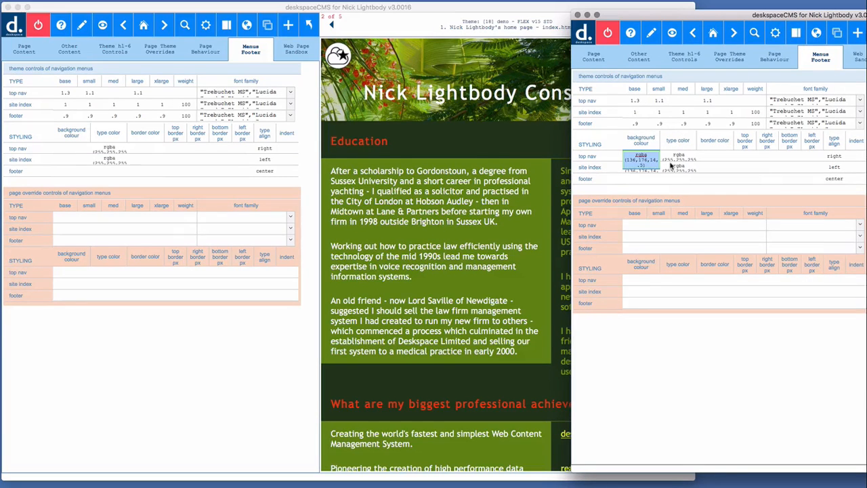
left_click(648, 170)
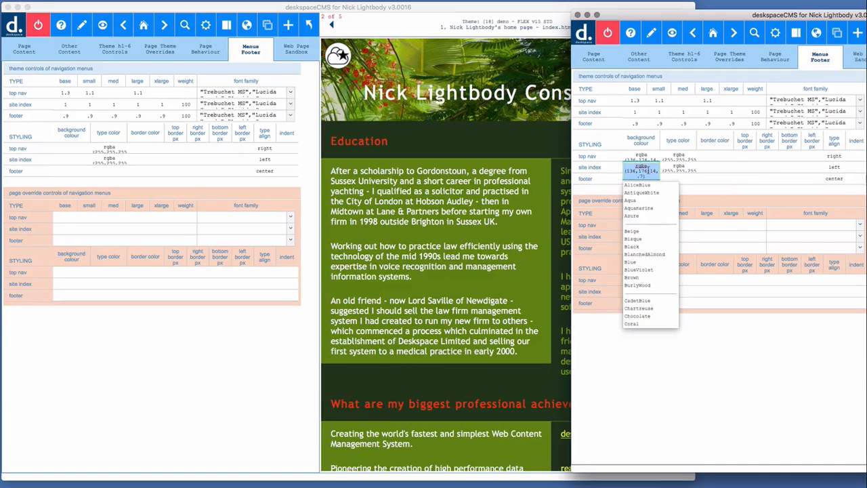
left_click(68, 153)
left_click(69, 149)
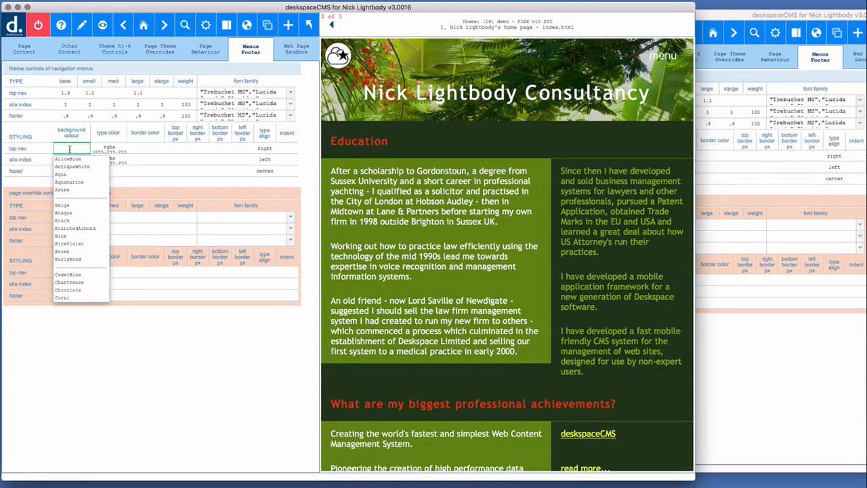
key("super+v")
left_click(85, 321)
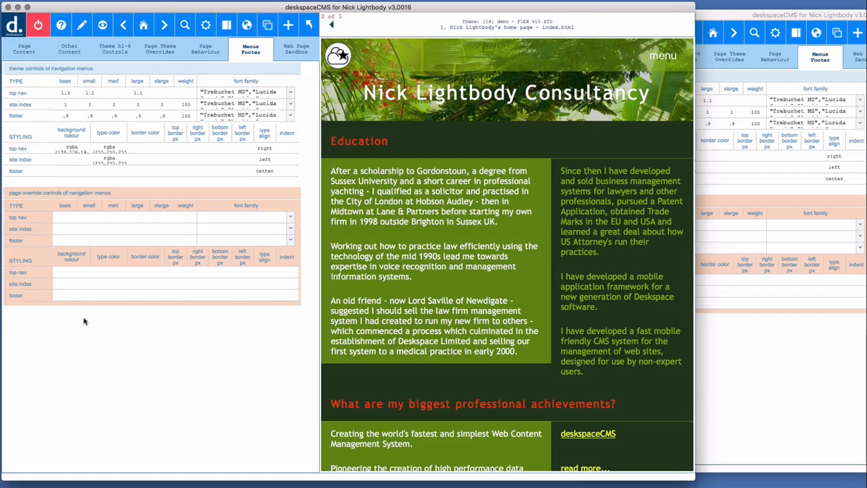
Set the site index background colour to rgba(136,176,14,.5) and check the index links above the footer.
left_click(72, 160)
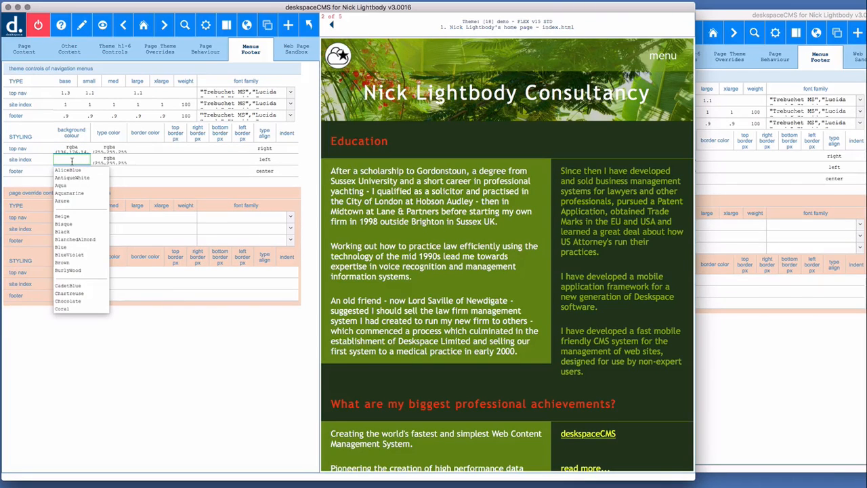
type("rgba(136,176,14,.5)")
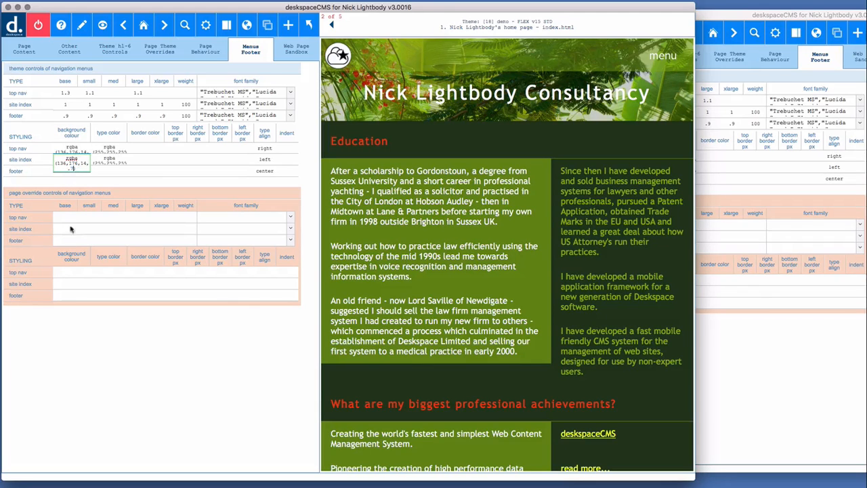
scroll(499, 303, "down", 10)
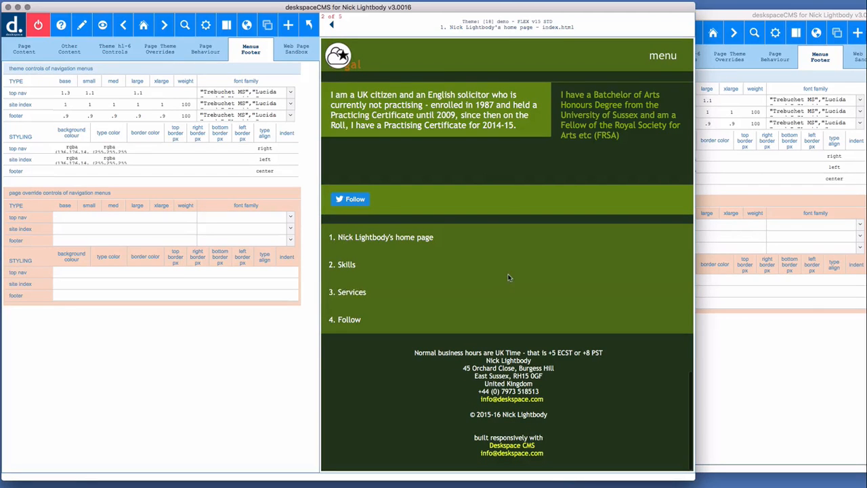
Examine the translucent top nav bar over the sections of the page preview, from the footer up to the professional achievements.
scroll(510, 277, "up", 8)
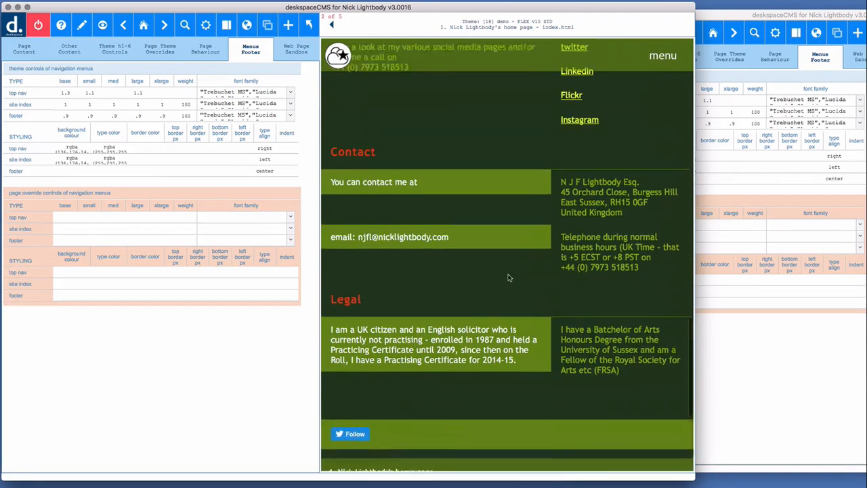
scroll(509, 277, "up", 10)
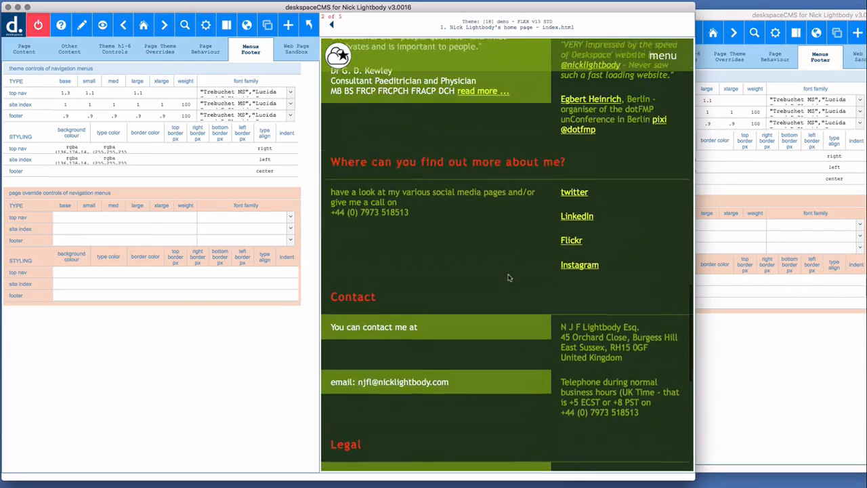
scroll(509, 277, "up", 10)
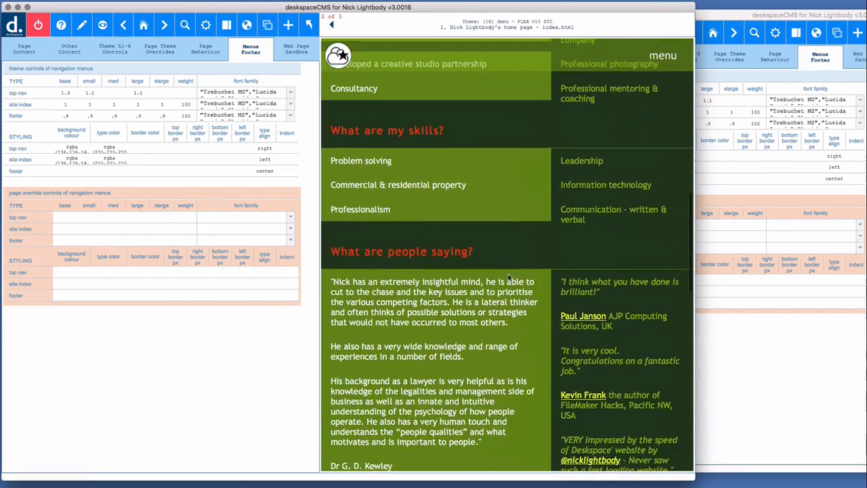
scroll(509, 277, "up", 1)
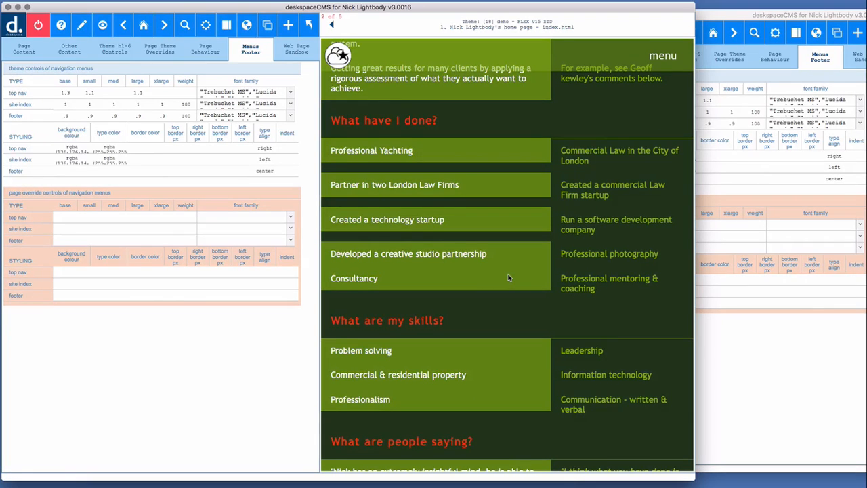
scroll(509, 277, "up", 8)
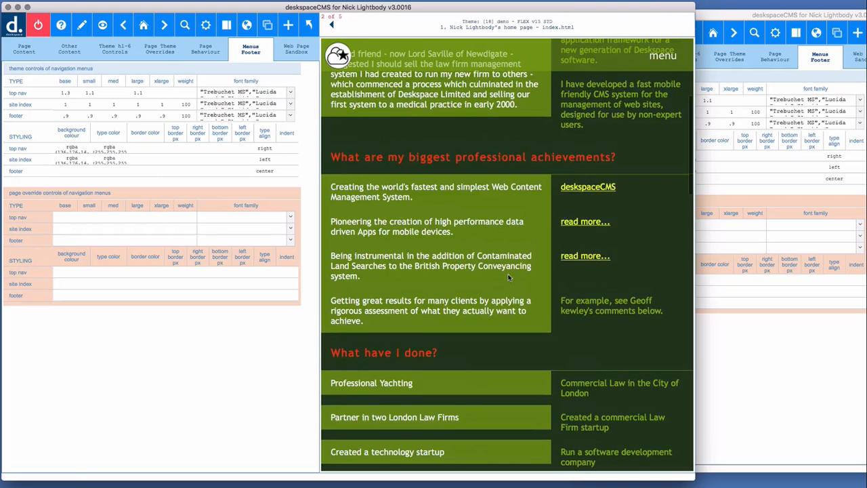
scroll(509, 277, "down", 5)
scroll(509, 277, "down", 2)
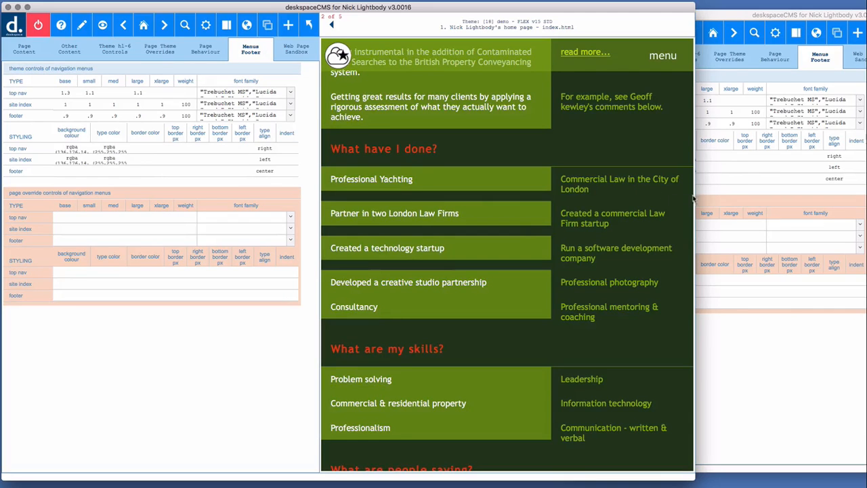
Widen the site window to enlarge the page preview and open the theme's h1-6 controls.
left_click_drag(693, 194, 777, 207)
scroll(582, 178, "up", 10)
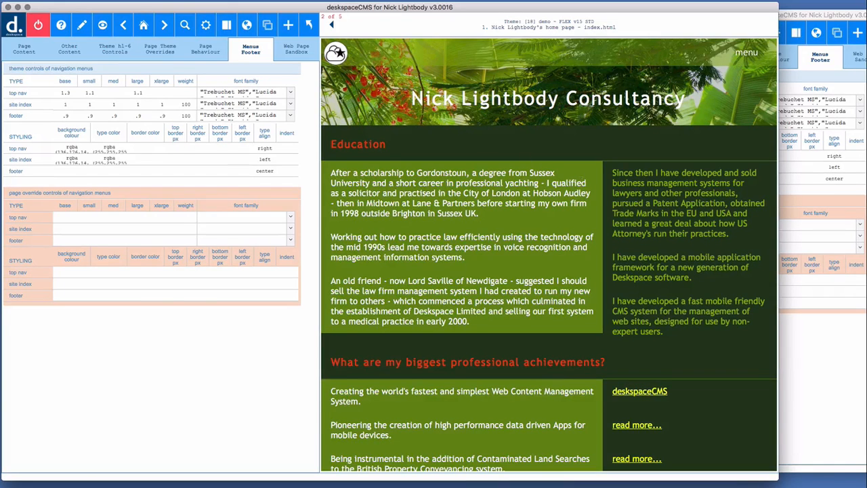
left_click(201, 56)
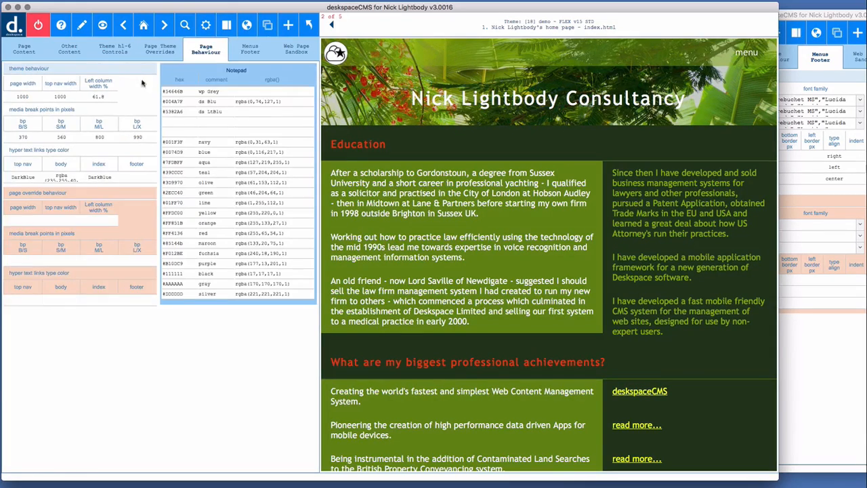
left_click(155, 50)
left_click(116, 50)
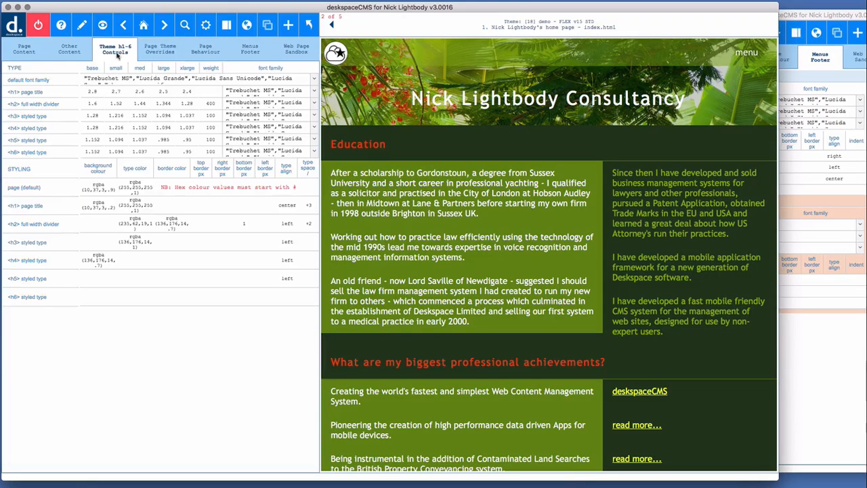